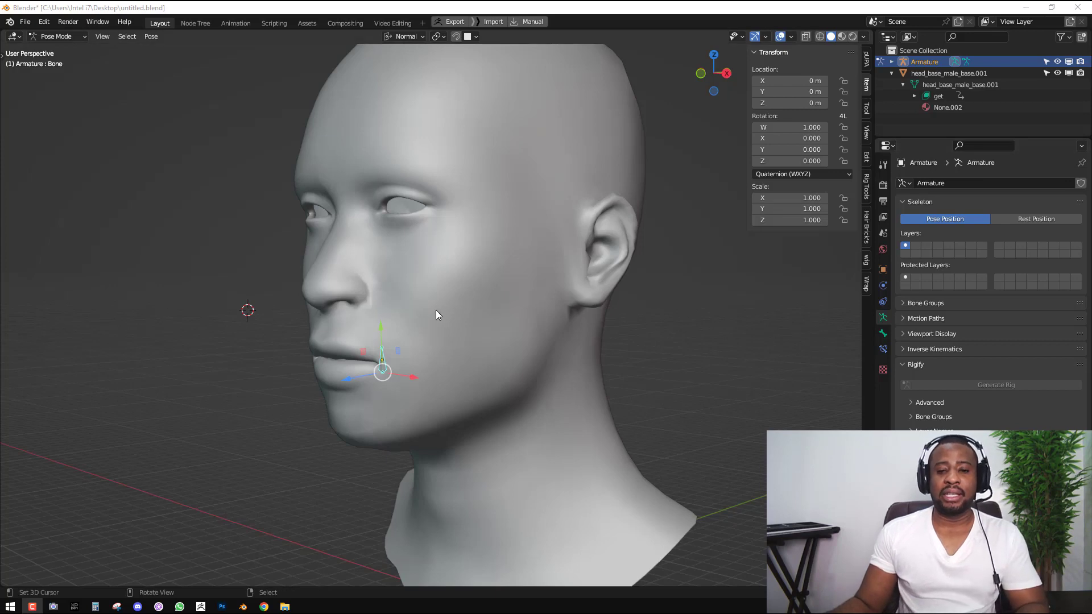
Select the head, pin Key 2 to preview it alone, and rename it 'up'.
click(513, 290)
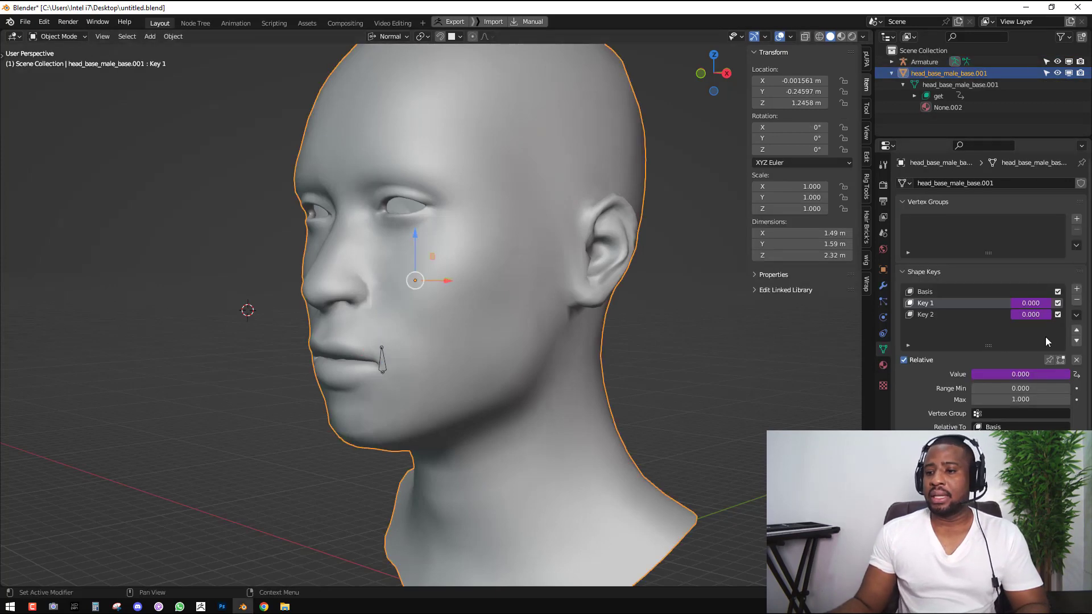
click(940, 317)
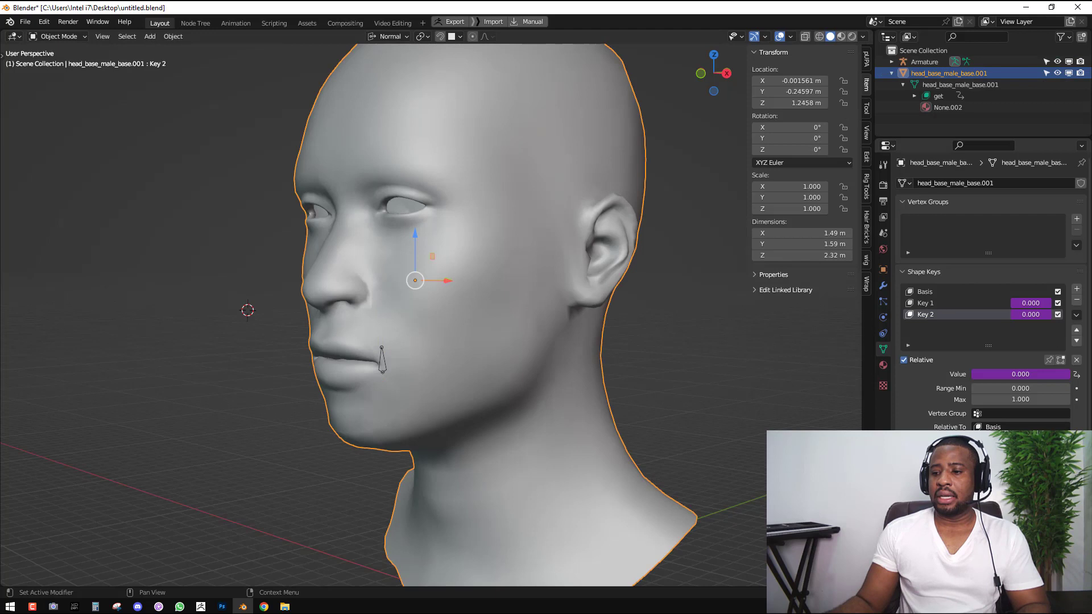
click(1049, 360)
double_click(955, 314)
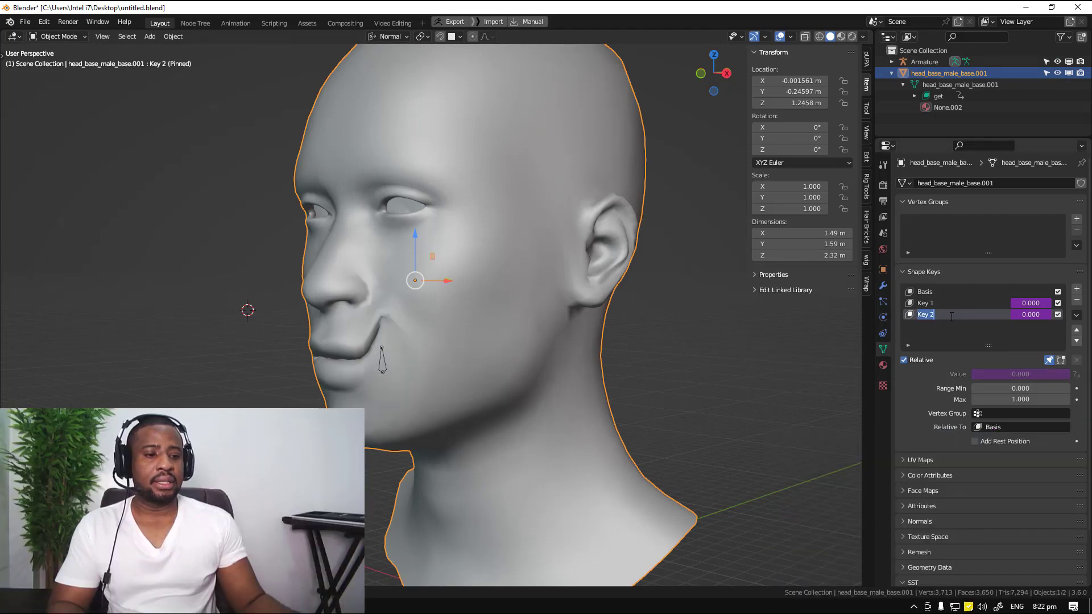
text(Lp)
key(Return)
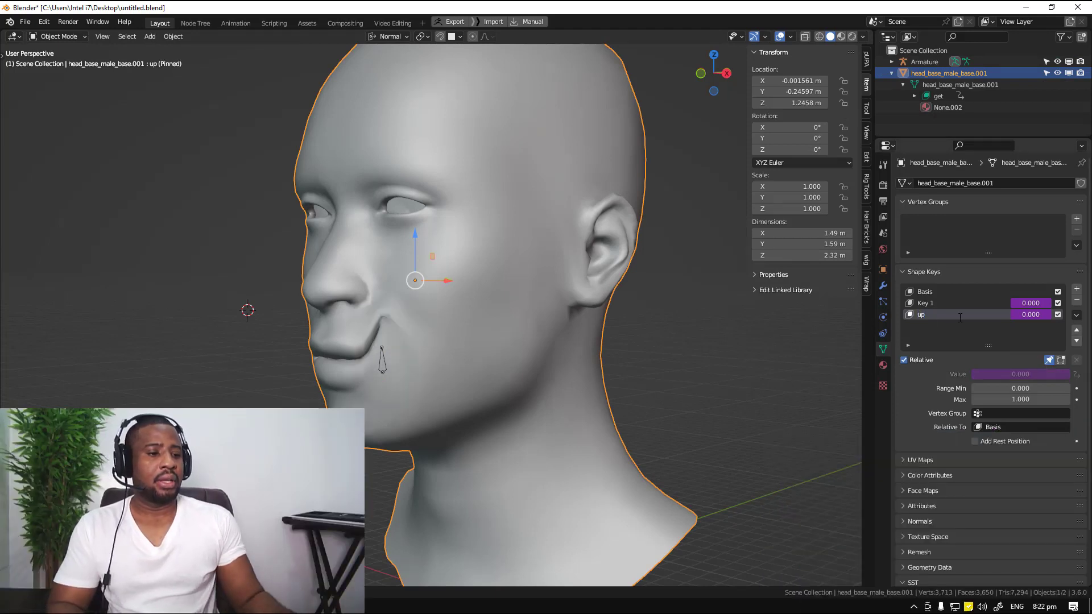
Rename Key 1 to 'in'.
click(1076, 329)
double_click(953, 317)
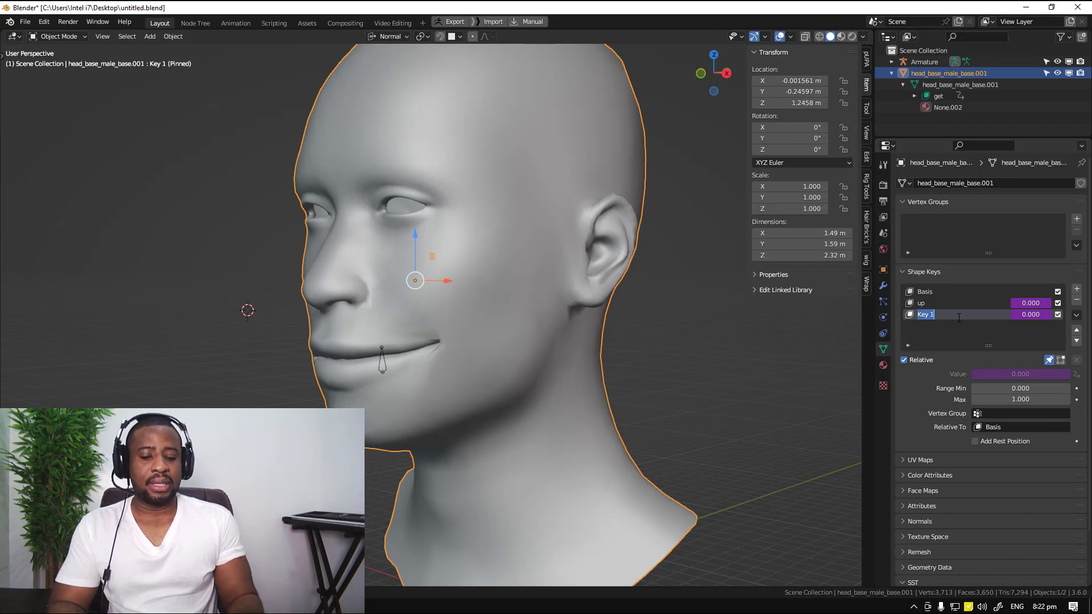
text(in)
key(Return)
Preview the up and in shapes on the mouth from front and side views.
click(949, 303)
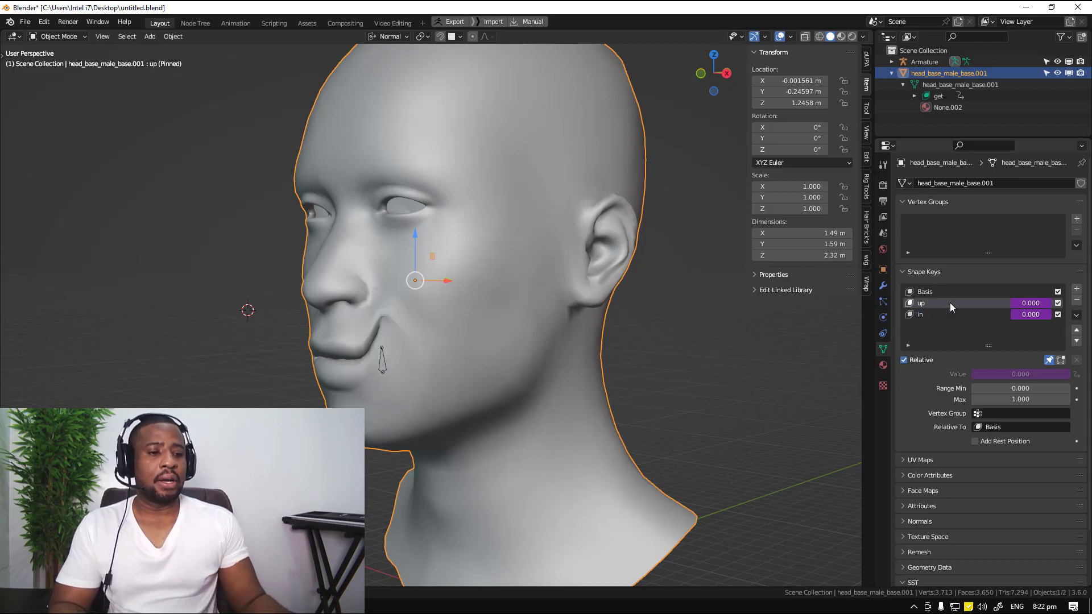
scroll(418, 316, up, 2)
middle_drag(419, 316, 444, 318)
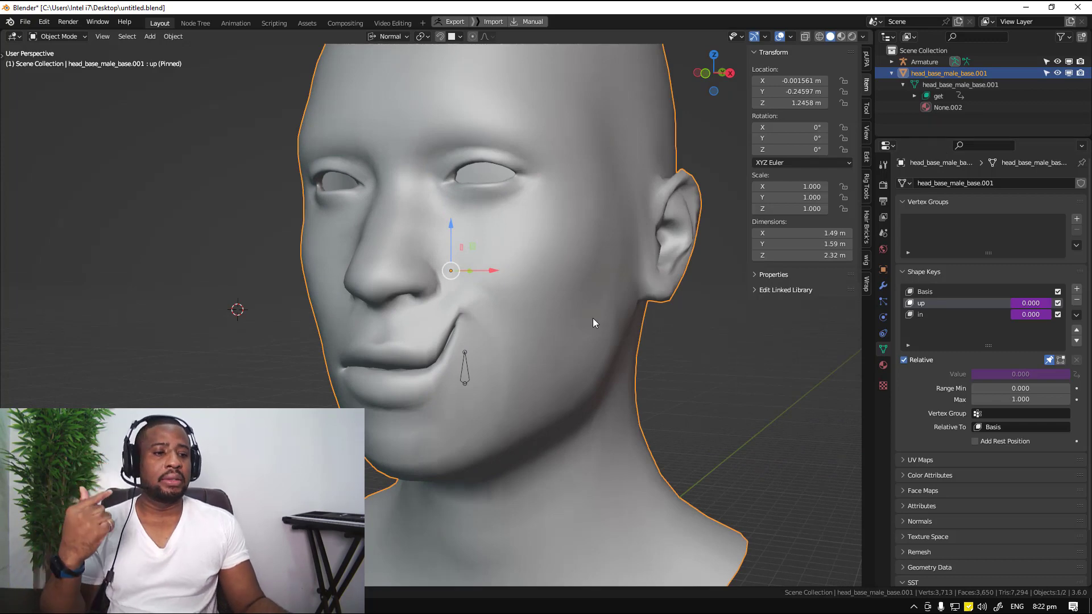
click(926, 313)
middle_drag(512, 316, 251, 335)
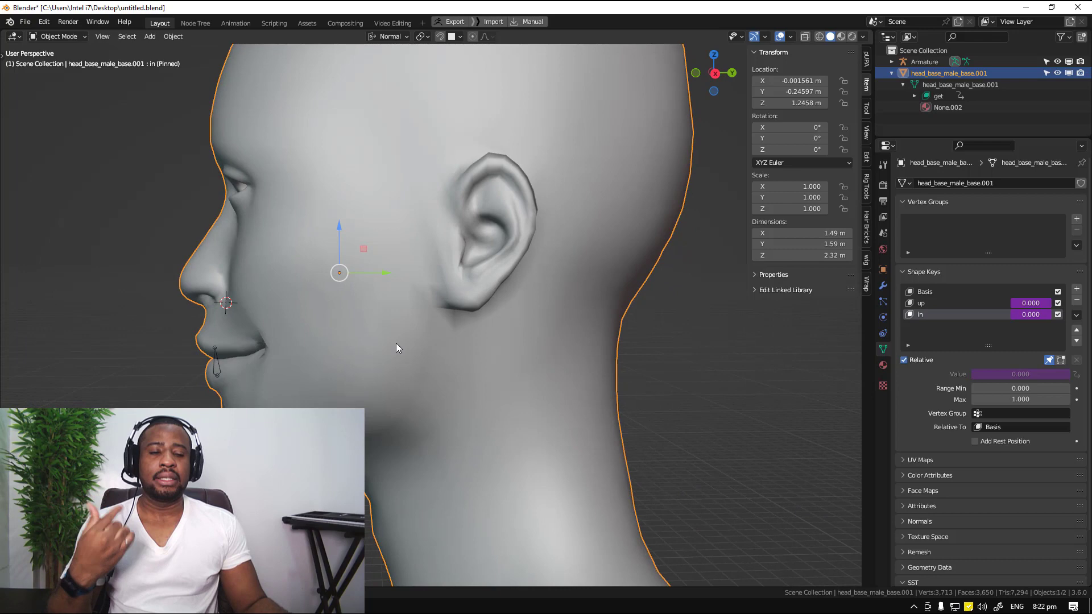
middle_drag(529, 345, 565, 338)
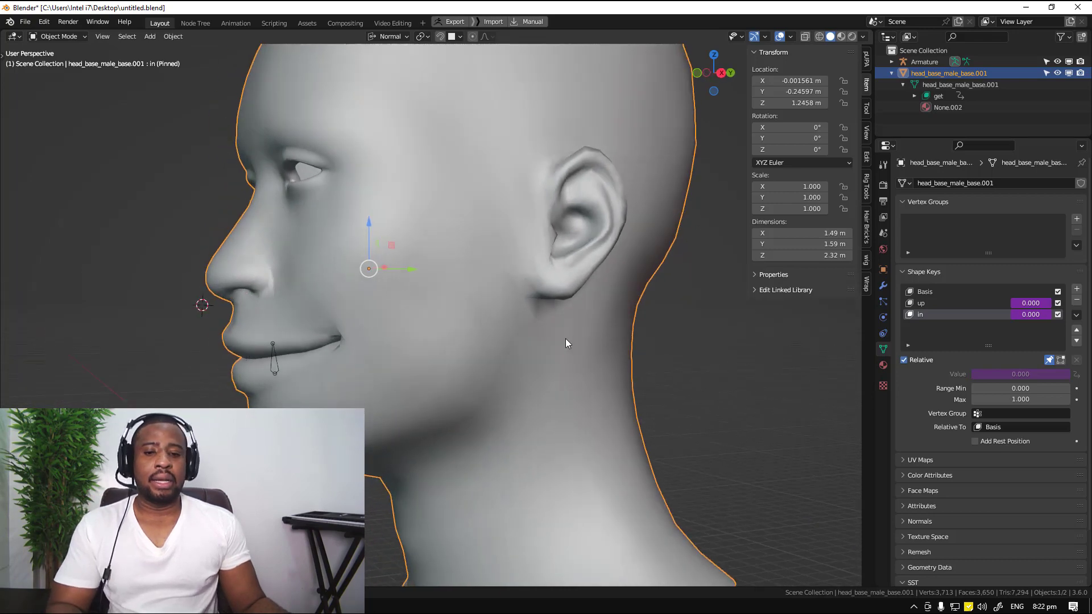
Unpin the shape key, select the mouth-corner bone and drag it upward.
click(1048, 360)
click(276, 358)
key(g)
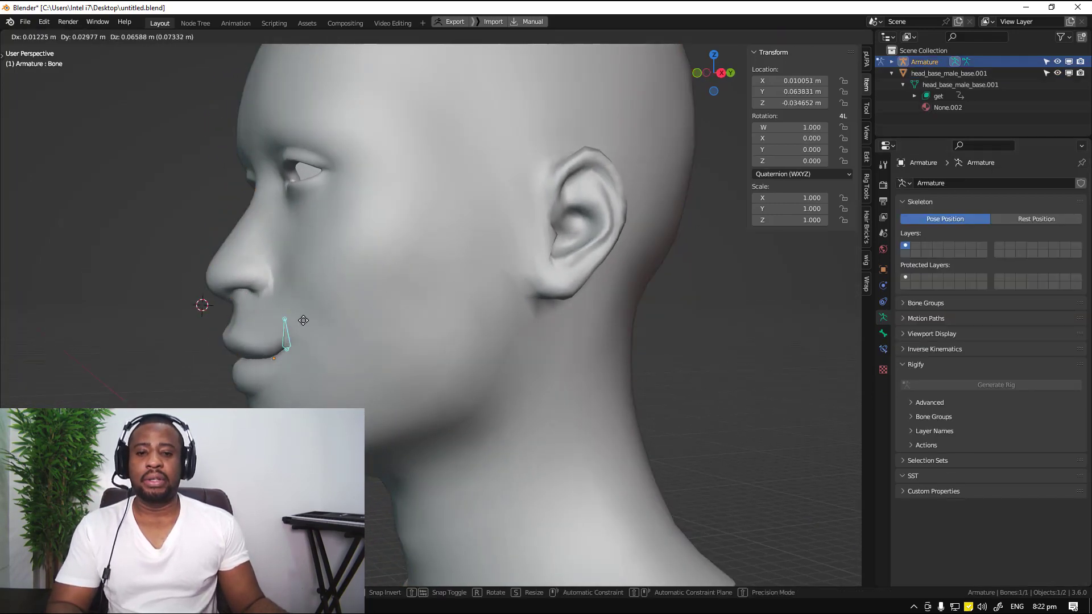
right_click(292, 291)
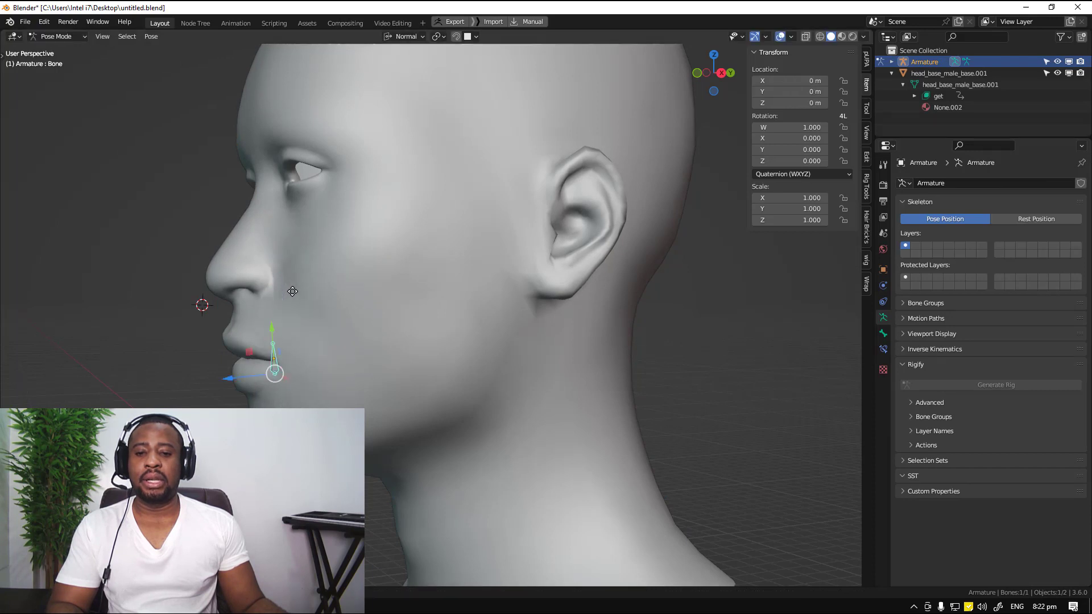
drag(285, 373, 382, 357)
middle_drag(359, 358, 377, 350)
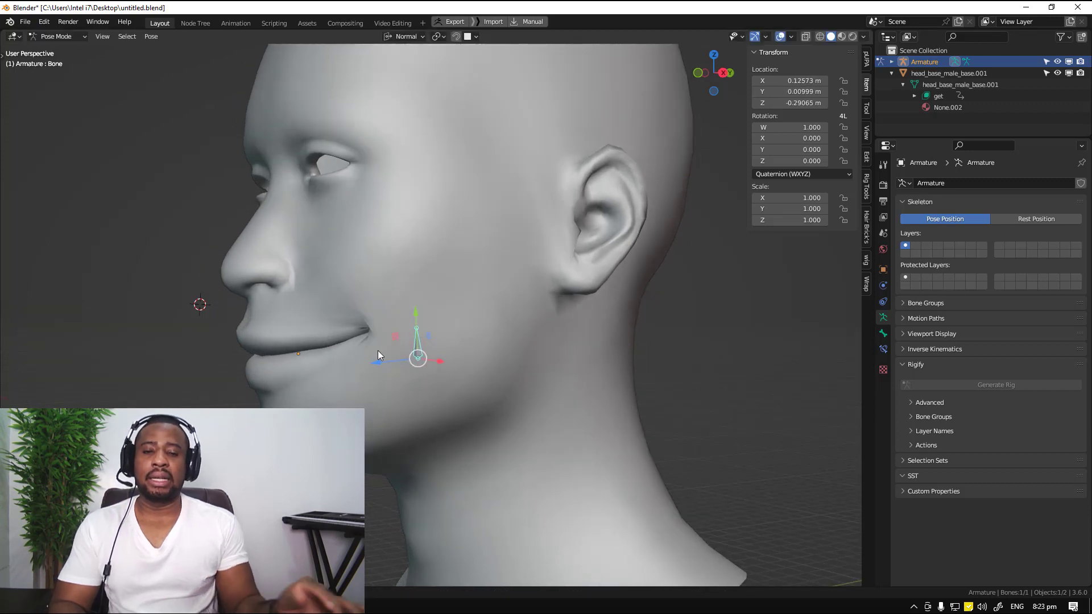
Clear the mouth-corner bone back to its rest position with Alt+G.
key(g)
right_click(292, 350)
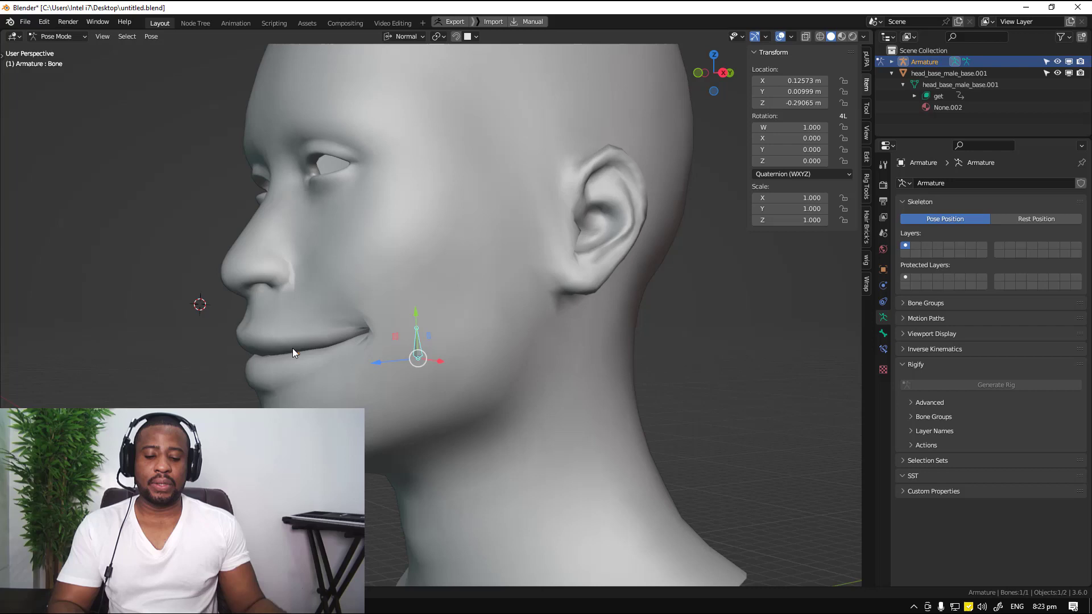
key(alt+g)
middle_drag(326, 346, 334, 367)
Move the bone to the cheek, then beside the mouth corner, exposing the crease.
key(g)
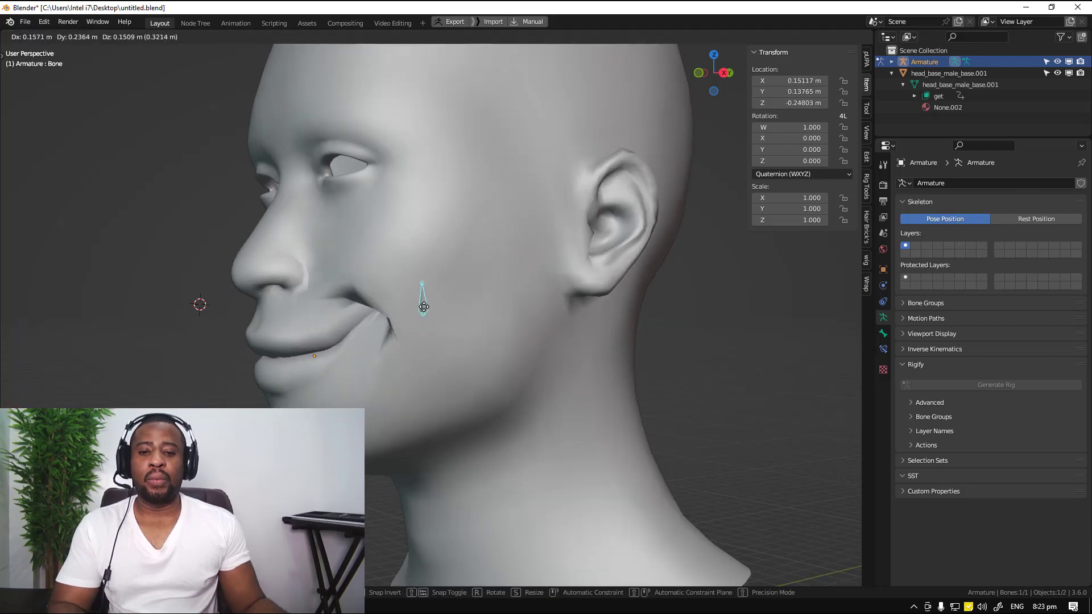
click(384, 317)
middle_drag(383, 317, 423, 312)
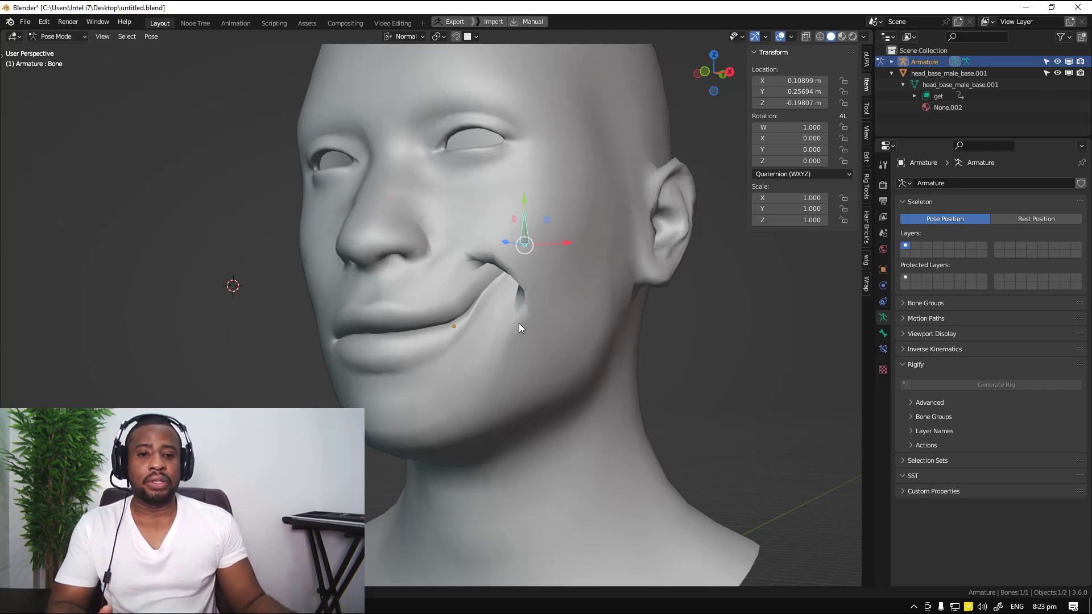
middle_drag(519, 323, 559, 278)
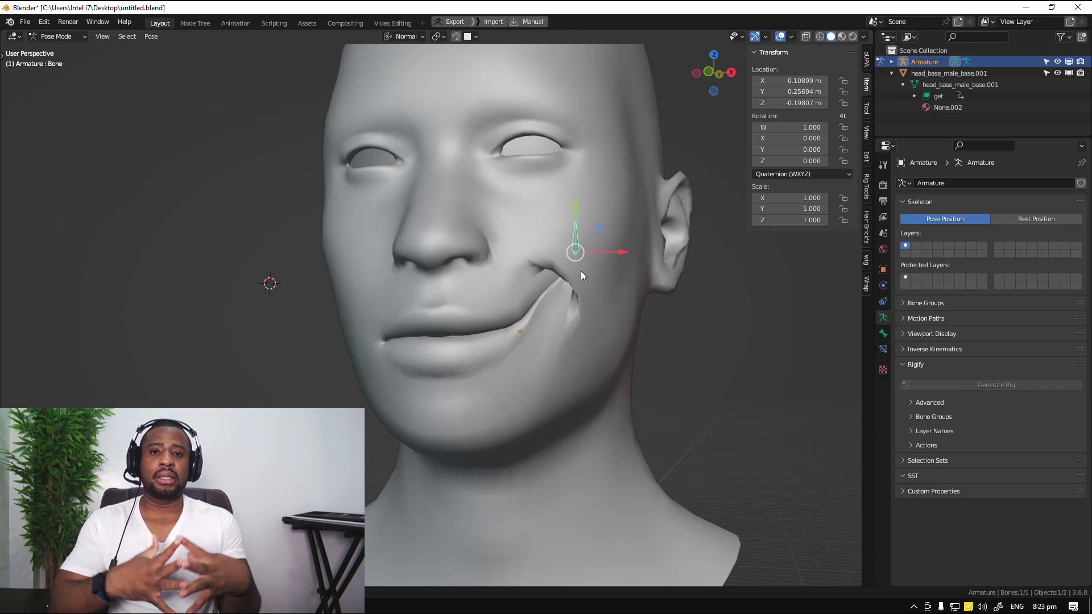
key(g)
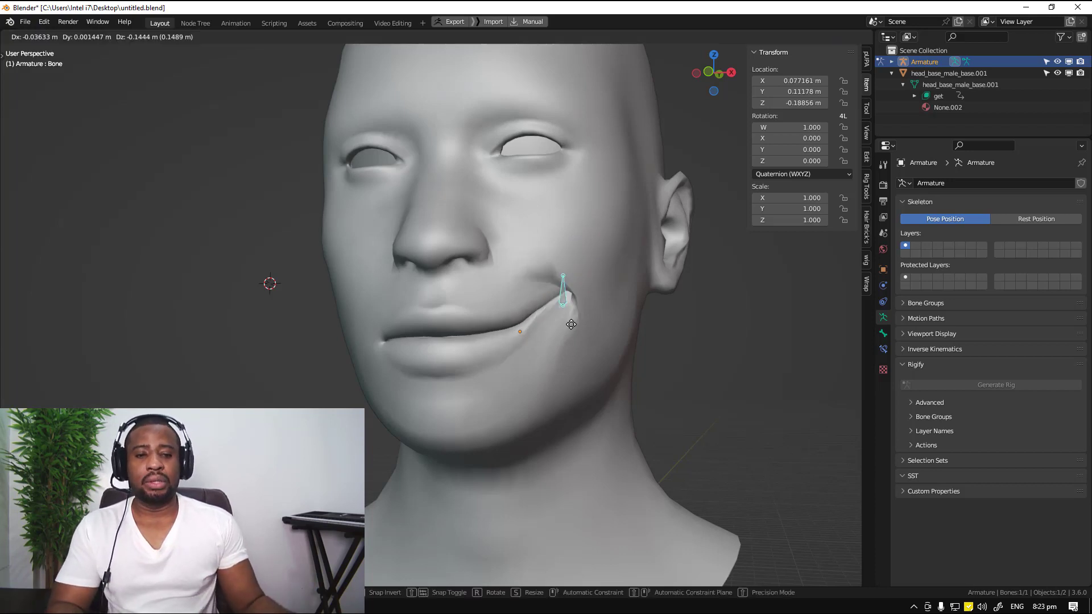
click(575, 291)
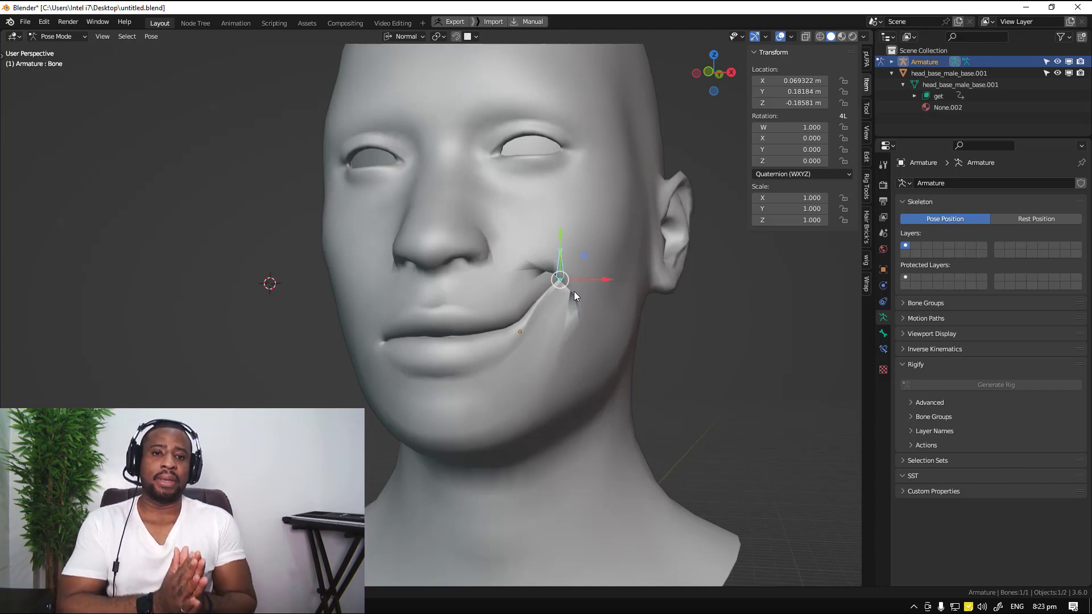
key(alt+g)
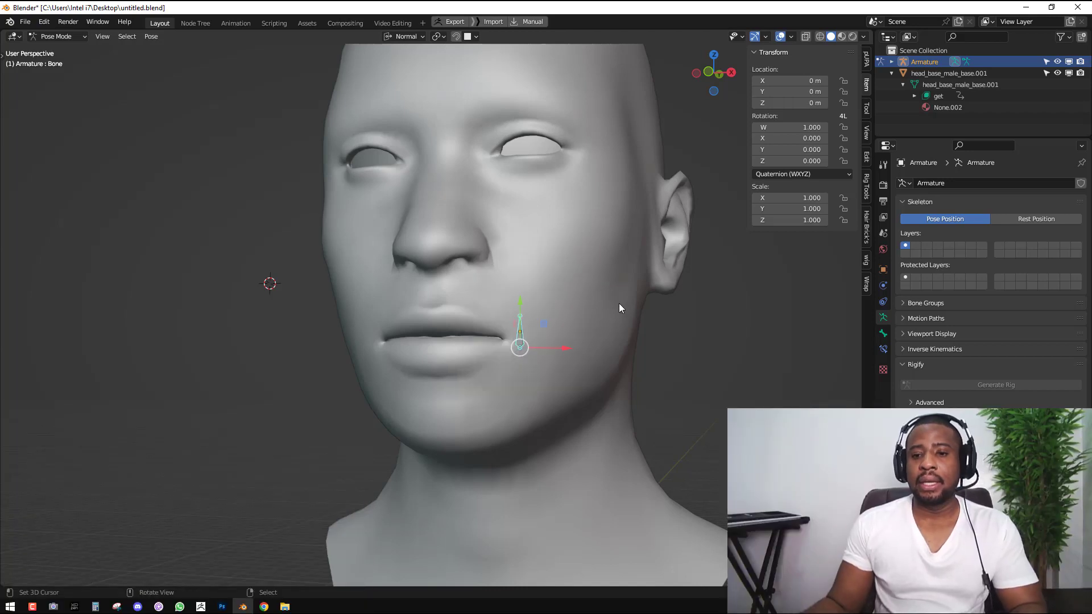
key(g)
click(597, 296)
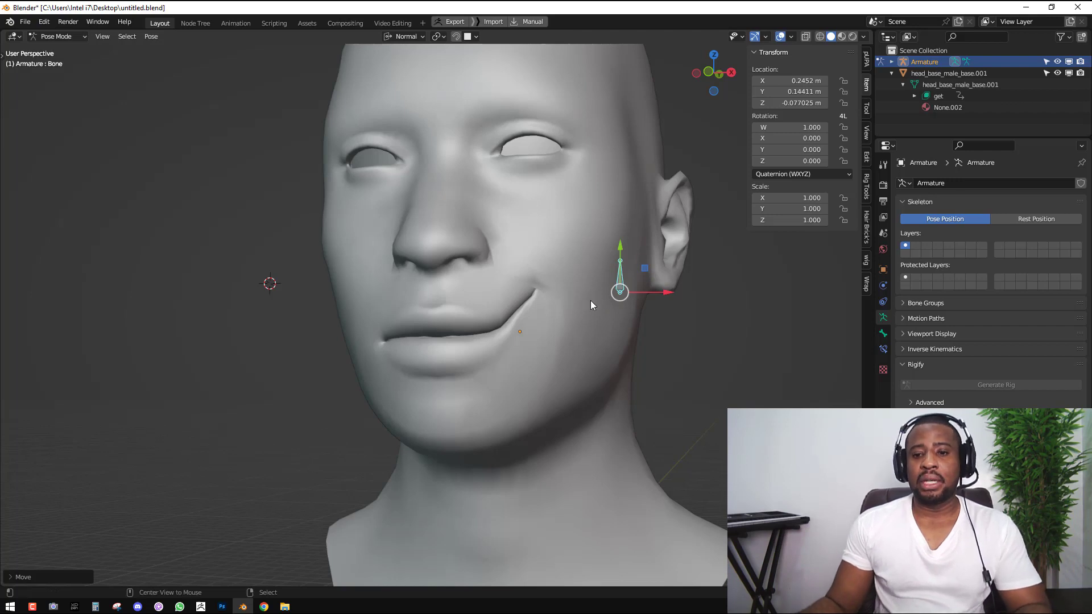
key(alt+g)
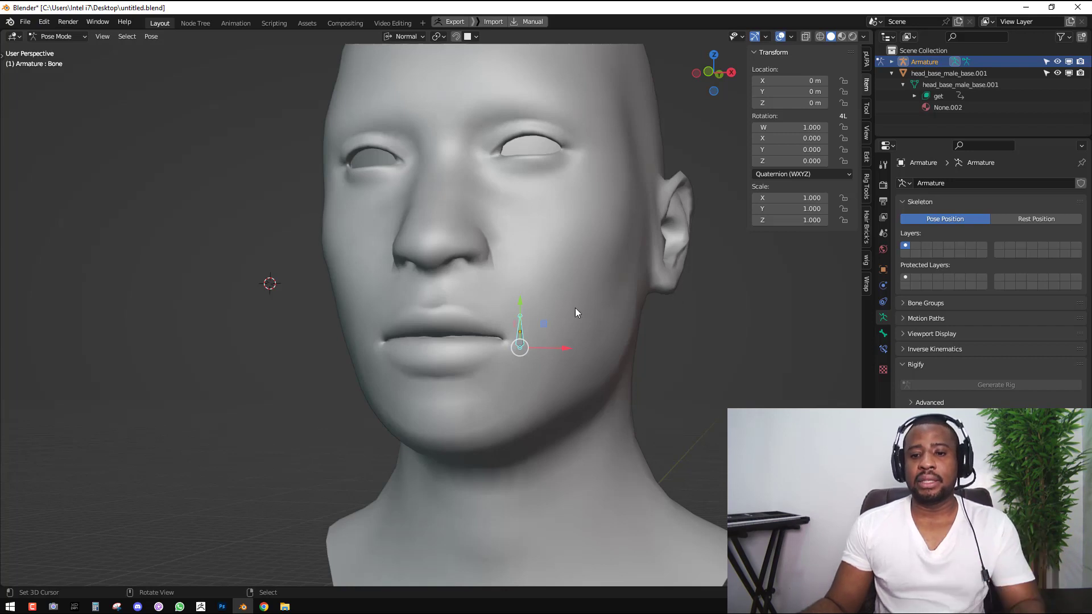
Move the mouth bone to the cheek so up and in reach 1.000.
click(564, 307)
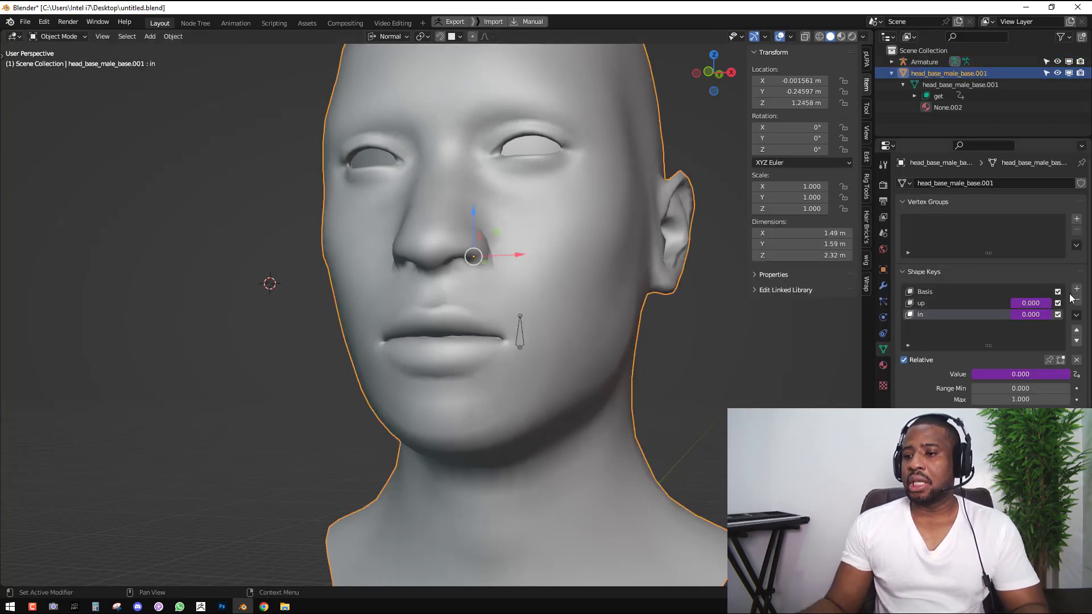
middle_drag(568, 273, 630, 291)
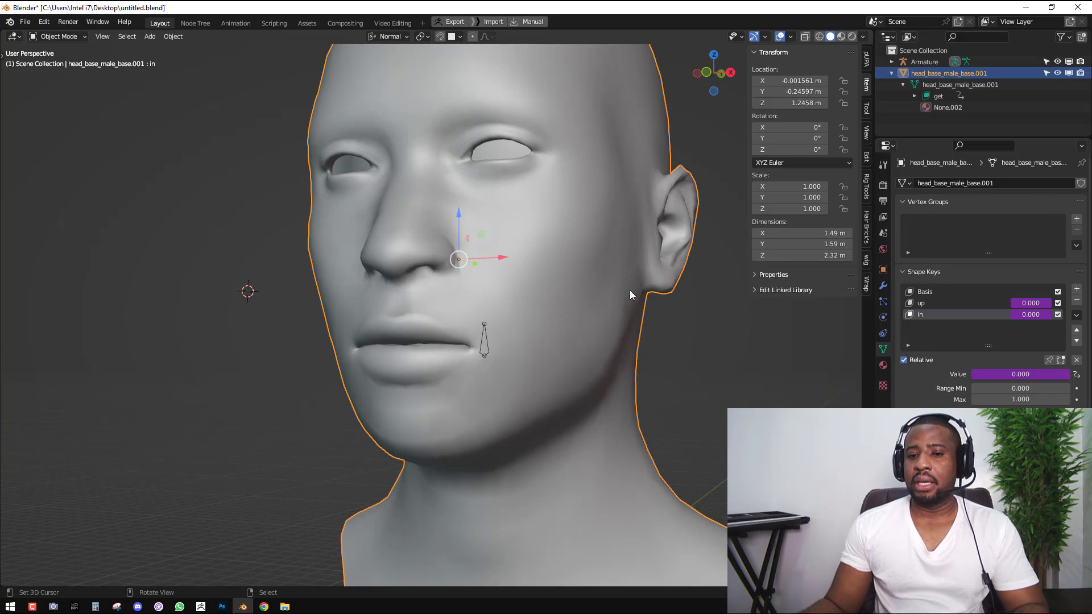
click(484, 340)
middle_drag(510, 346, 316, 378)
key(g)
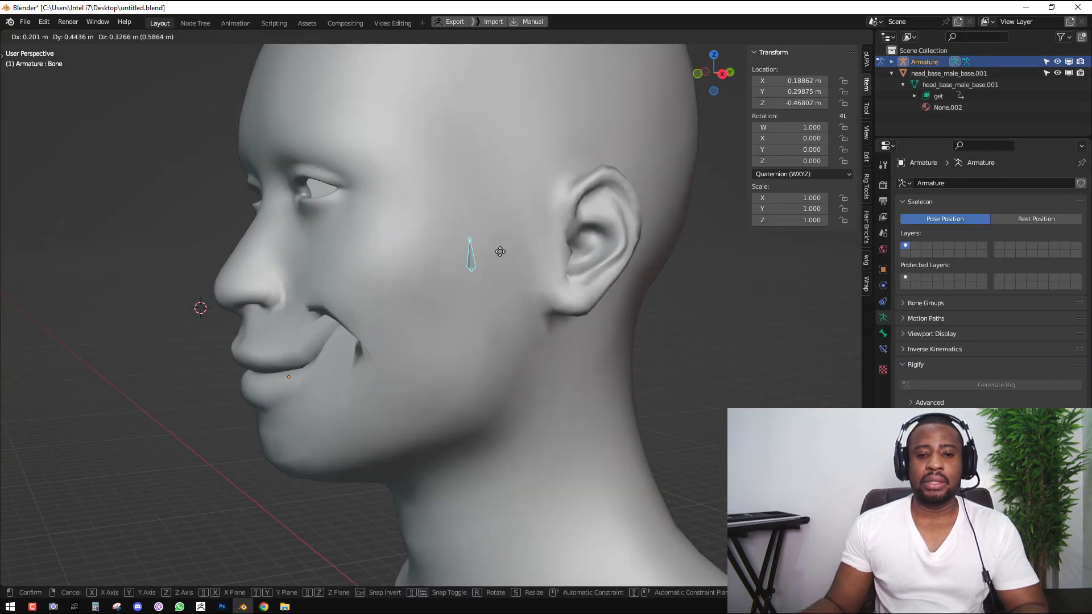
click(500, 251)
Select the head in front view and add a new shape key.
click(462, 325)
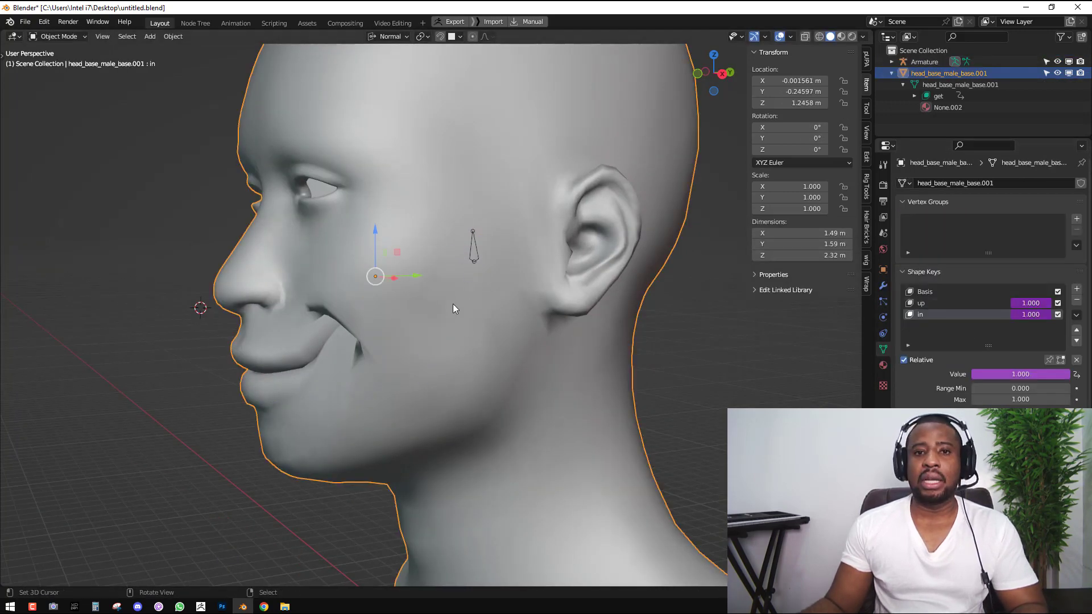
middle_drag(453, 309, 497, 299)
key(KP_1)
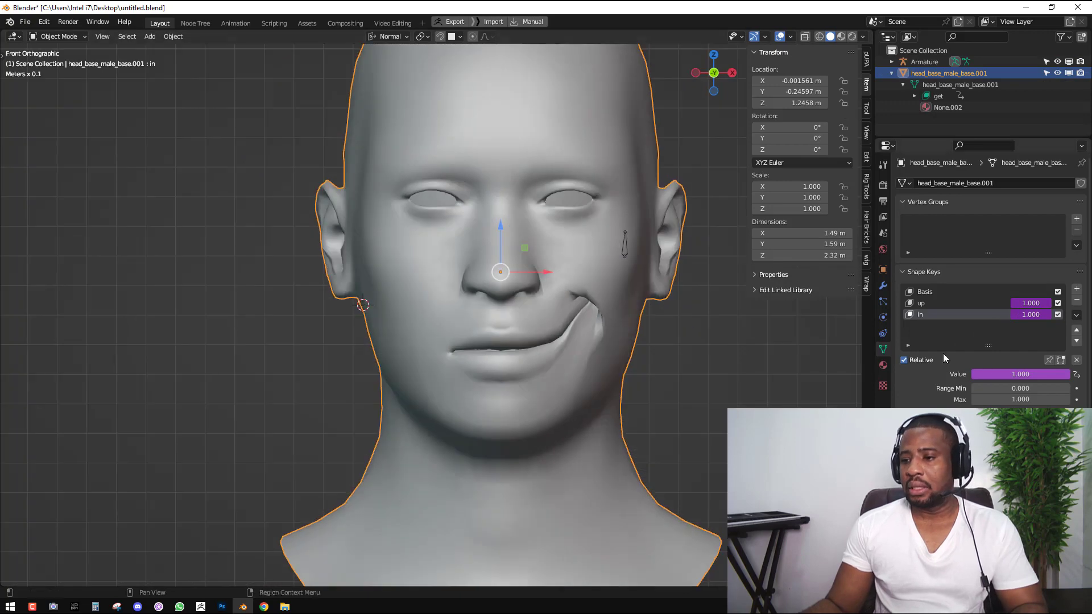
click(1076, 290)
middle_drag(568, 316, 637, 318)
Rename the new shape key 'delta' and set its value to 1.000.
double_click(927, 326)
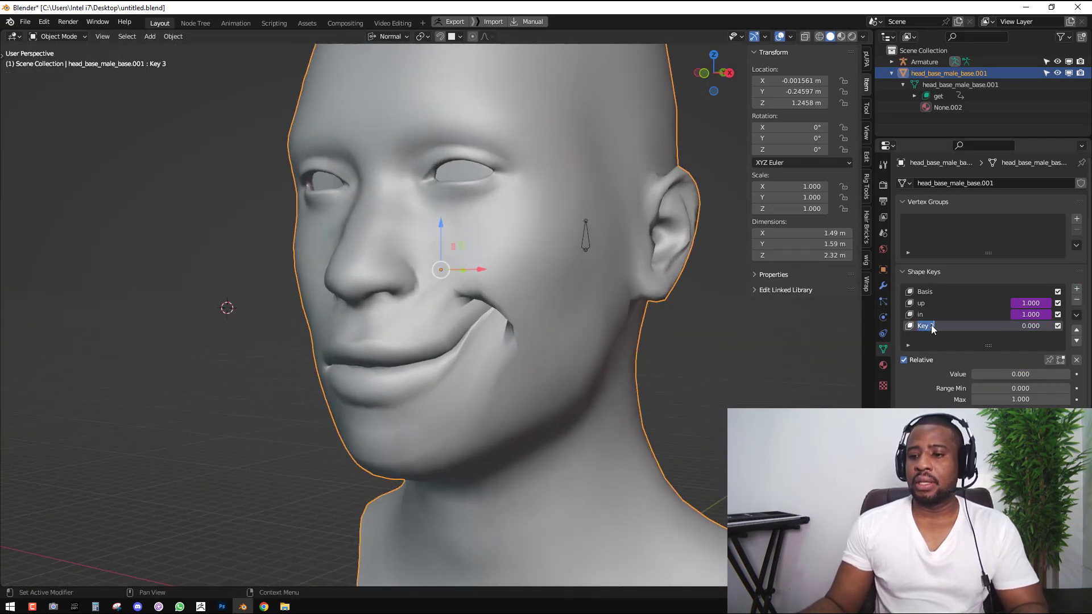
text(delta)
key(Return)
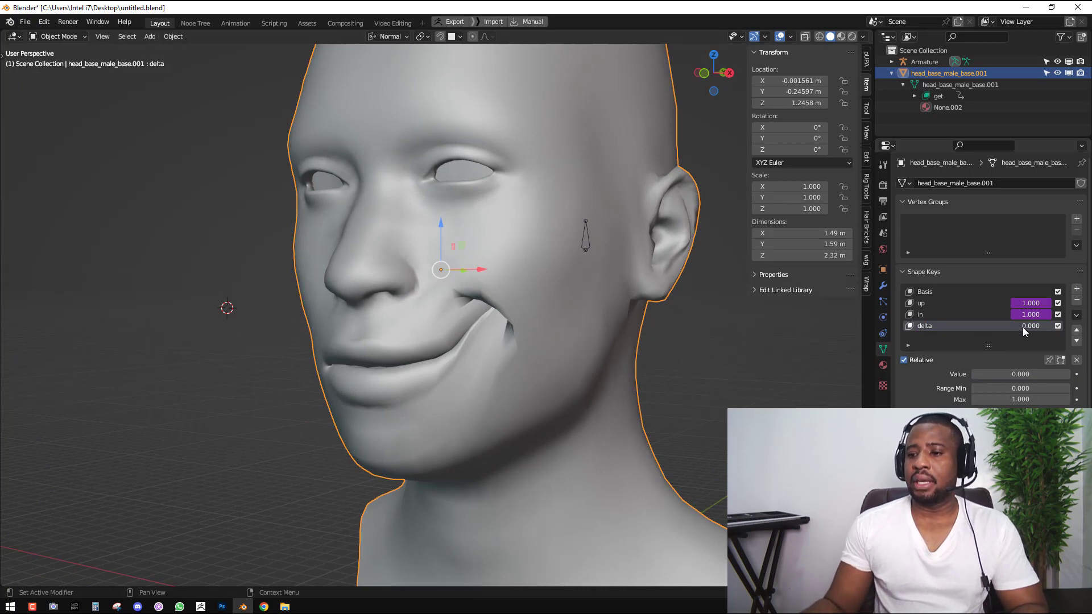
drag(1022, 326, 1069, 327)
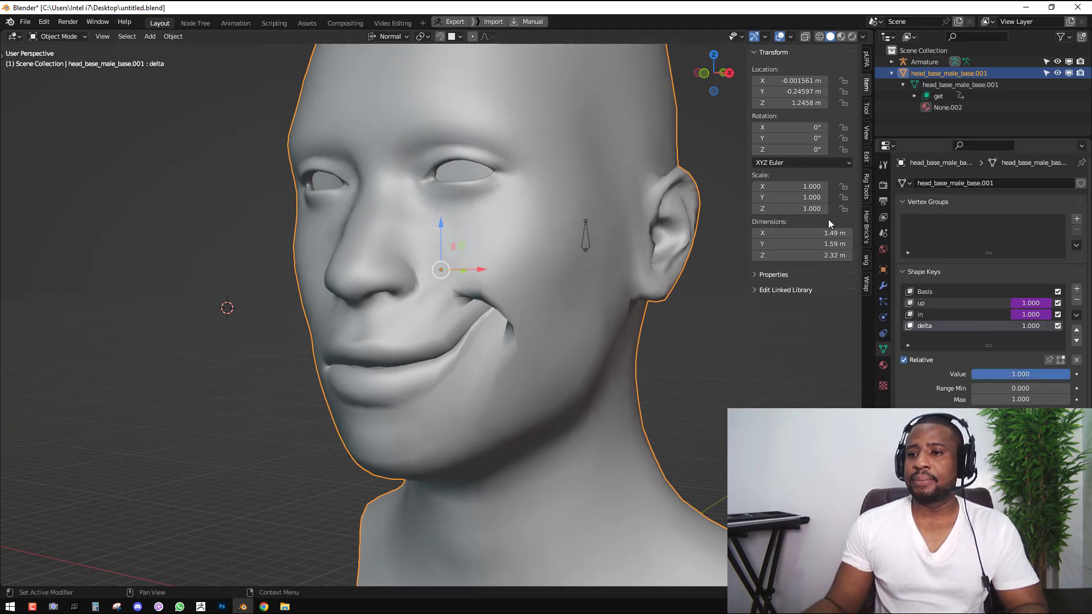
middle_drag(654, 227, 666, 223)
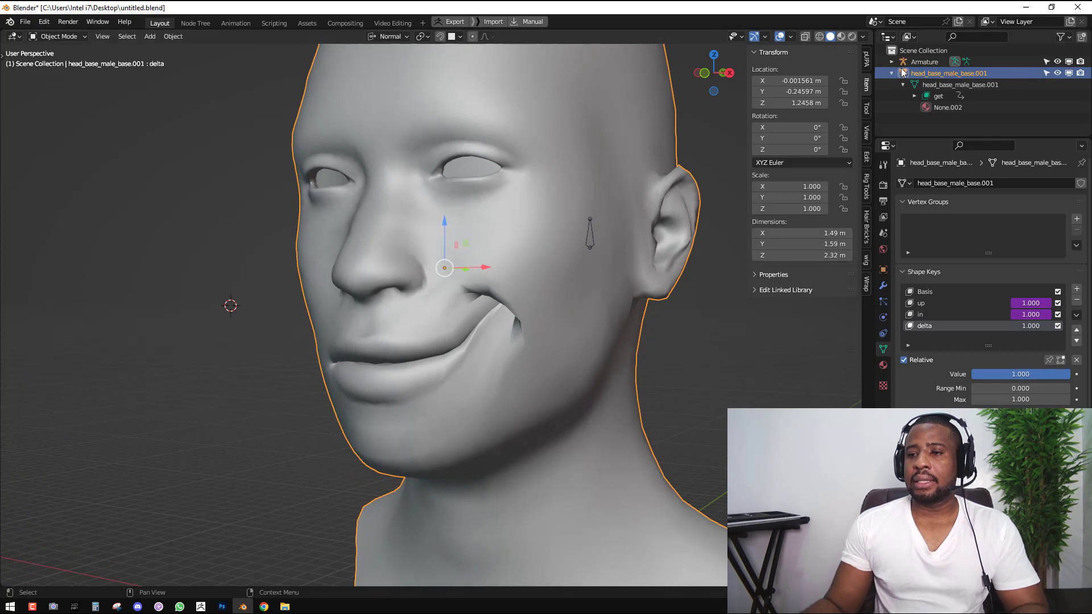
In the Outliner under the head mesh data, rename the 'get' datablock to 'Shapekey'.
click(892, 72)
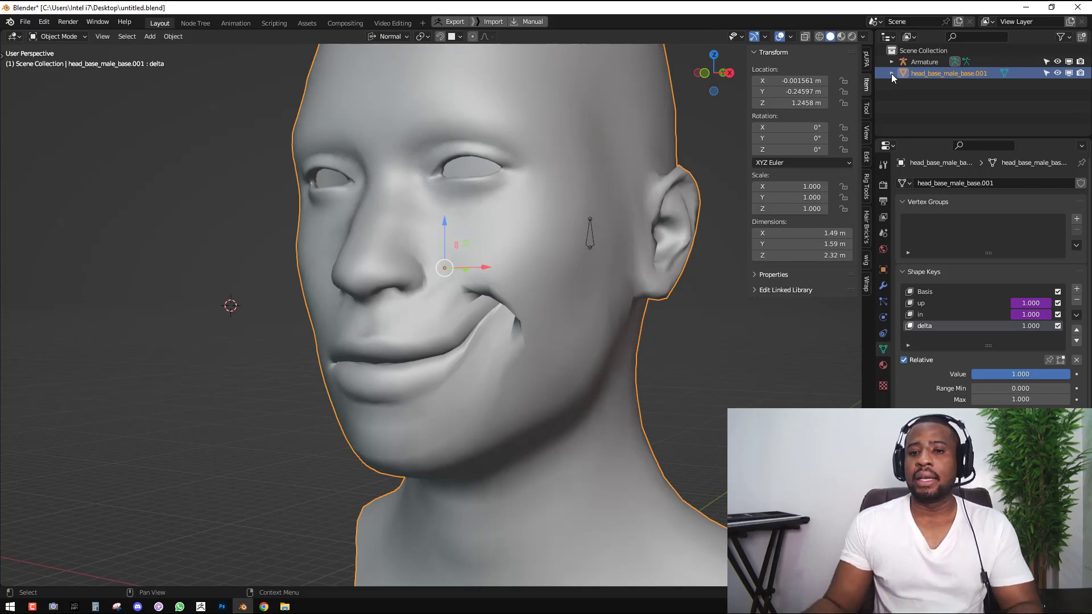
key(KP_Decimal)
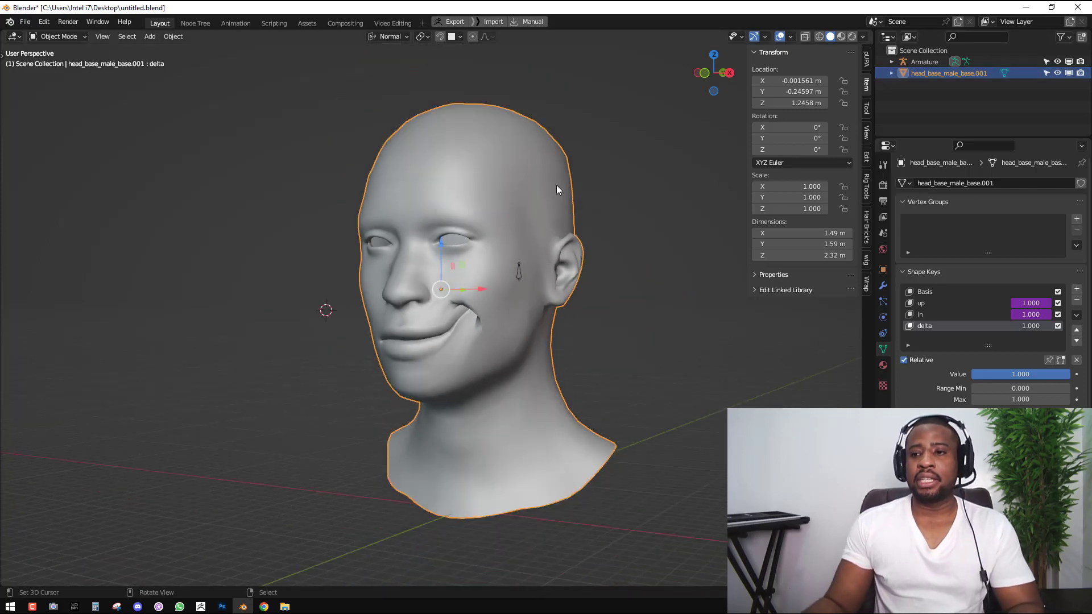
click(890, 73)
click(903, 86)
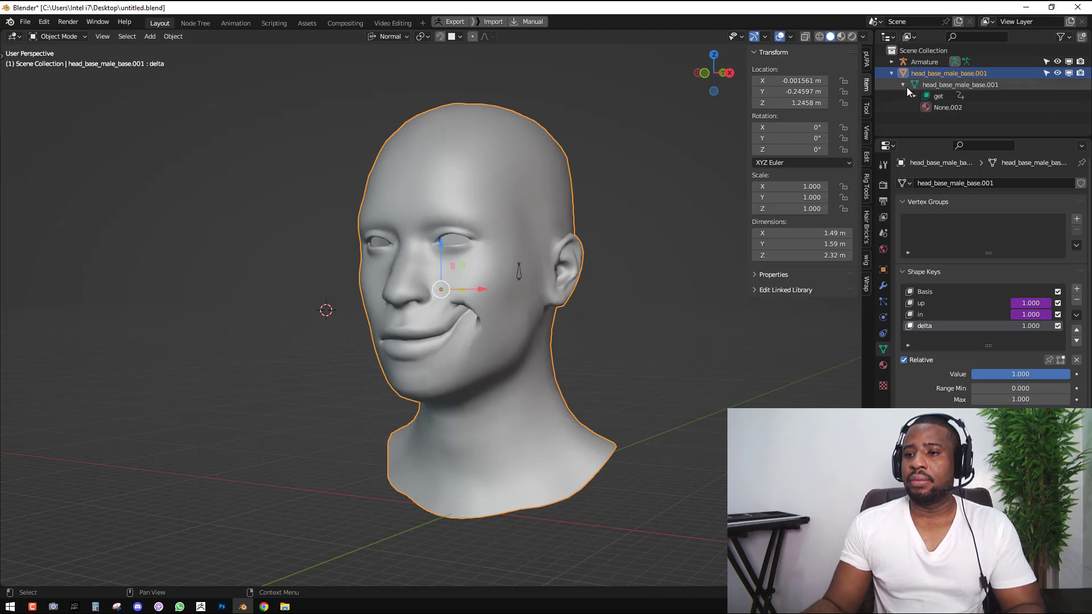
click(902, 85)
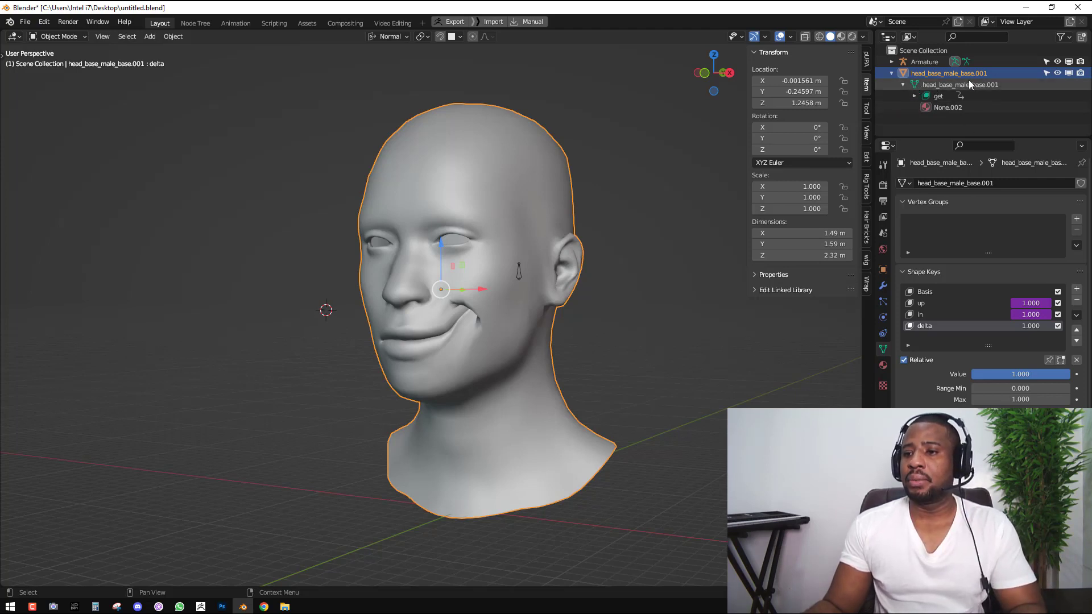
click(938, 97)
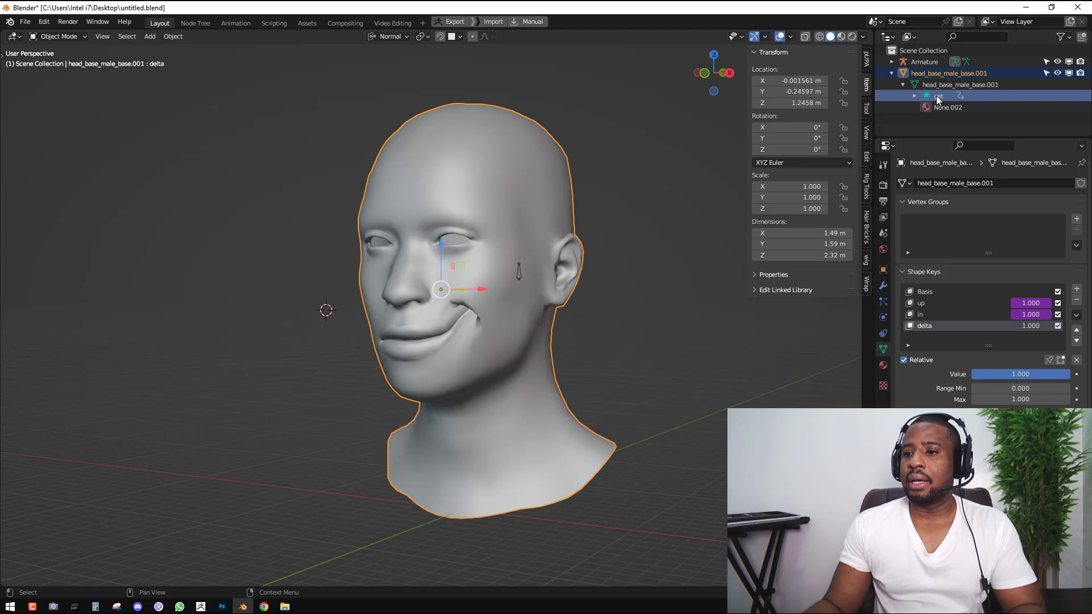
double_click(938, 97)
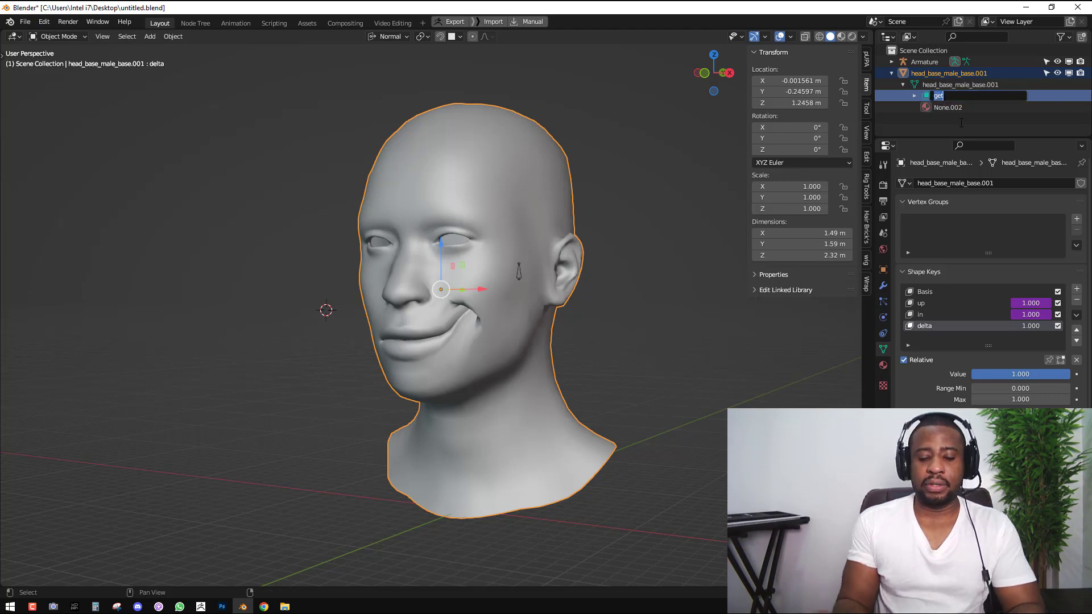
text(Sh)
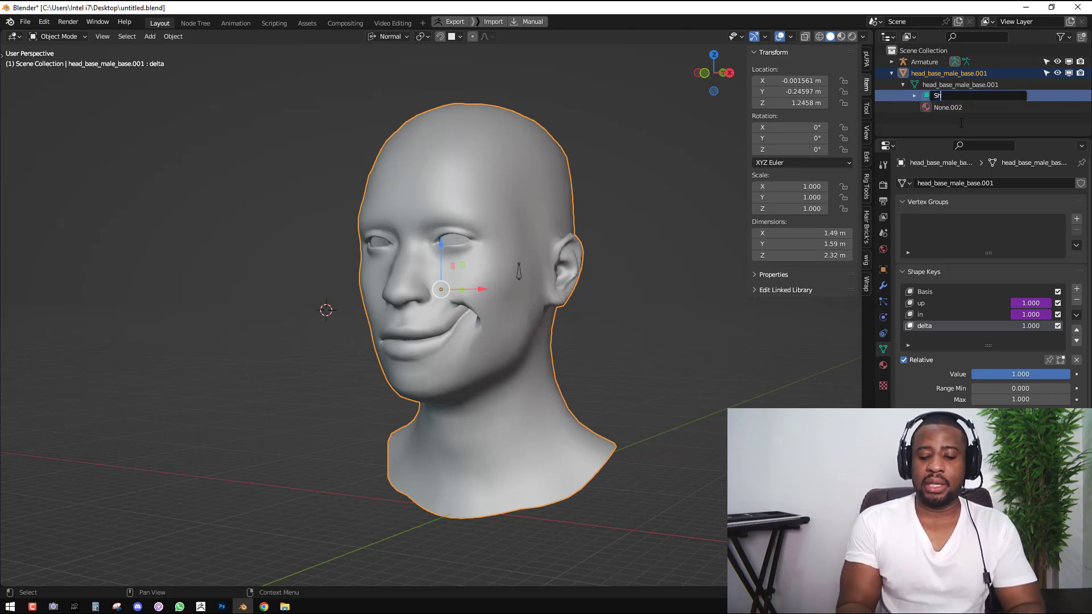
text(apeke)
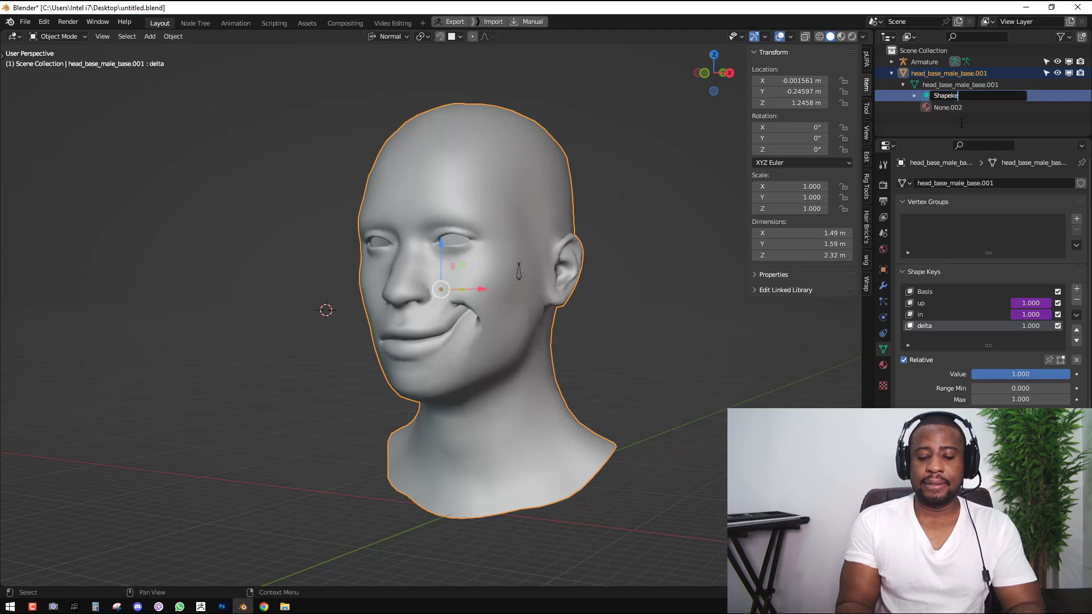
text(y)
key(Return)
scroll(294, 294, down, 2)
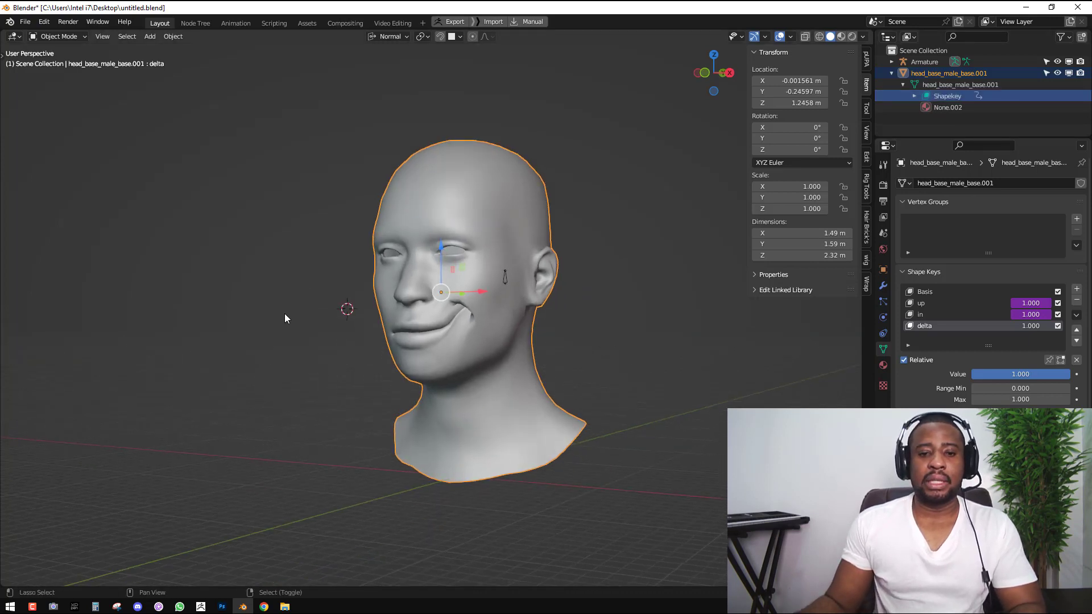
middle_drag(285, 318, 326, 309)
key(shift+a)
mouse_move(387, 233)
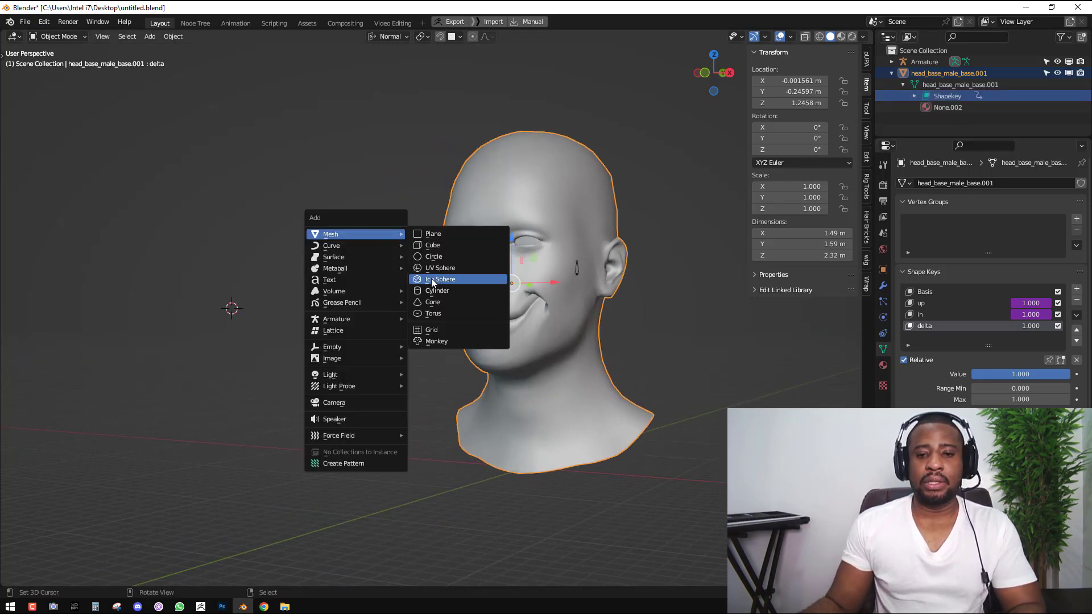
click(430, 278)
key(s)
click(365, 360)
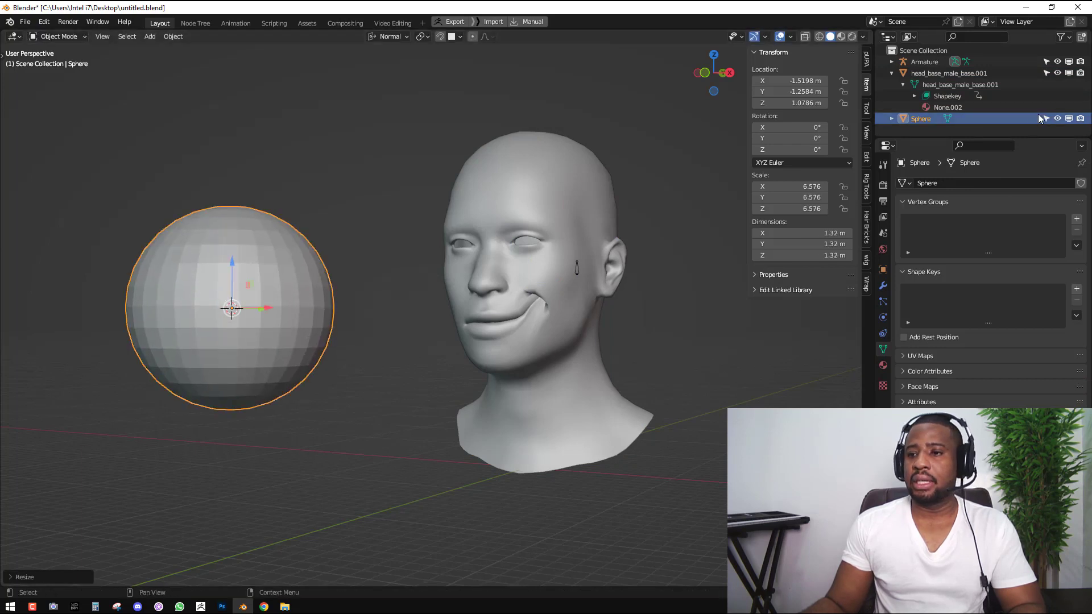
click(890, 118)
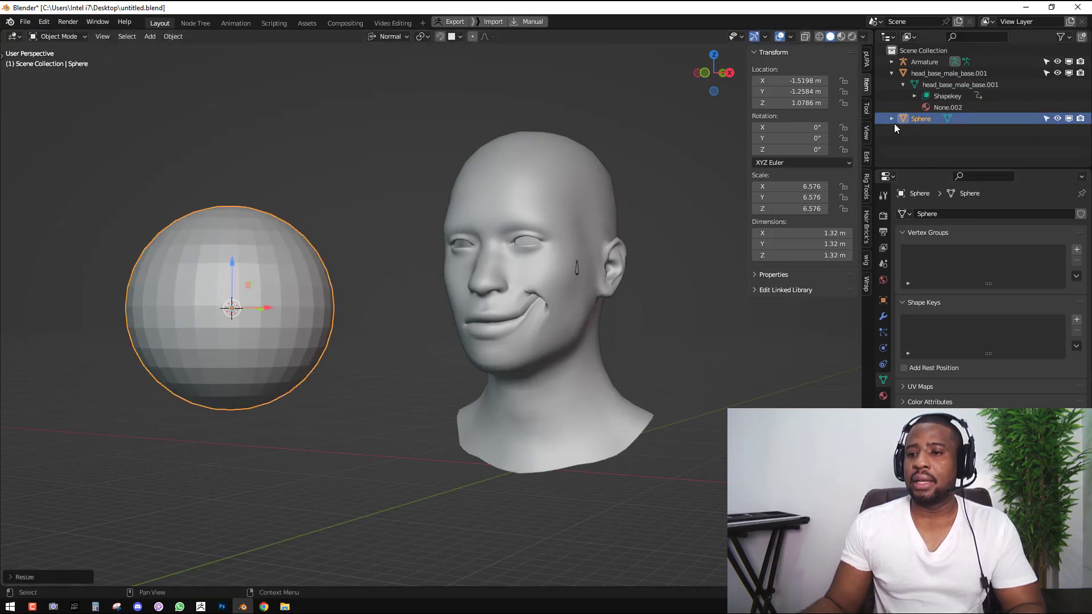
click(935, 131)
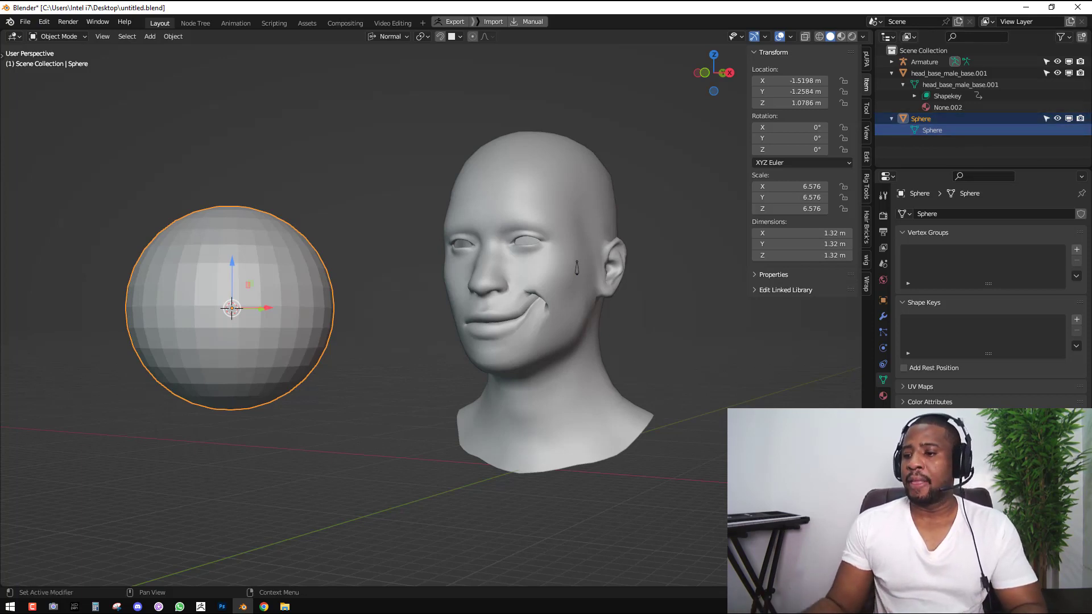
click(1076, 320)
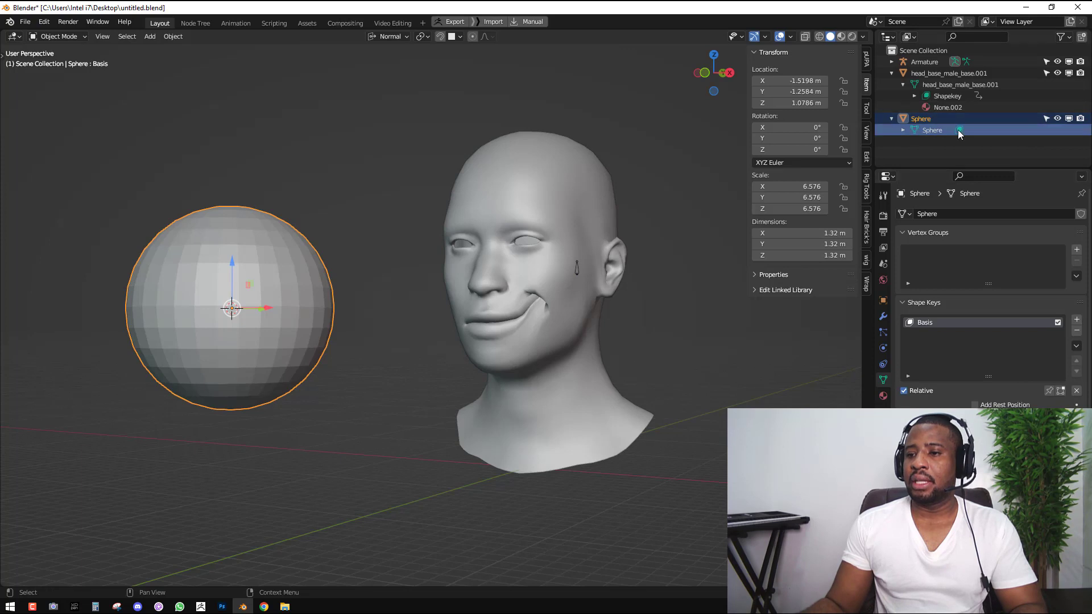
click(902, 130)
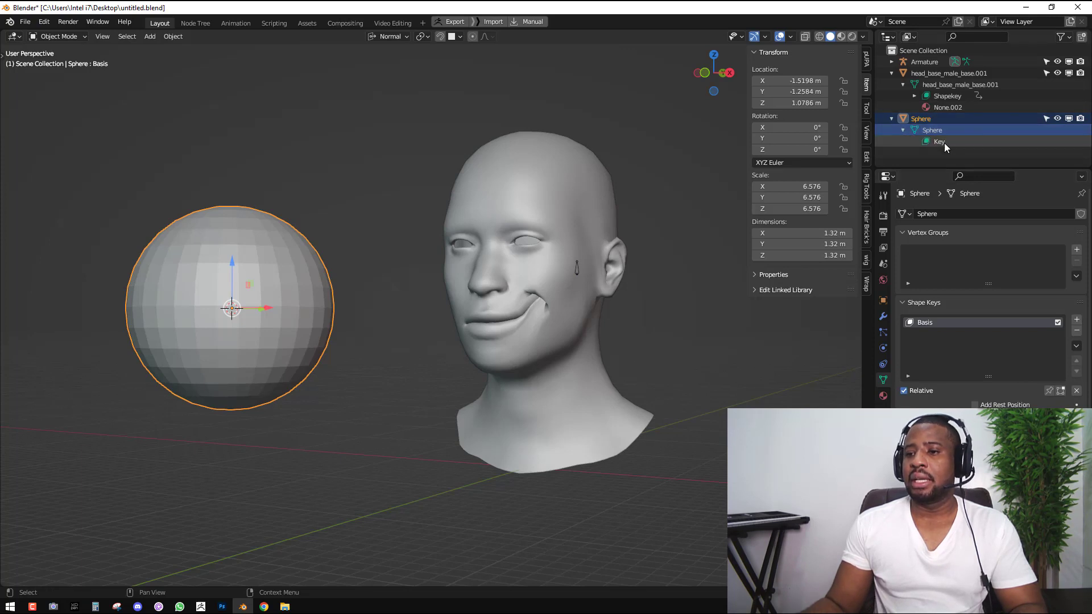
click(939, 143)
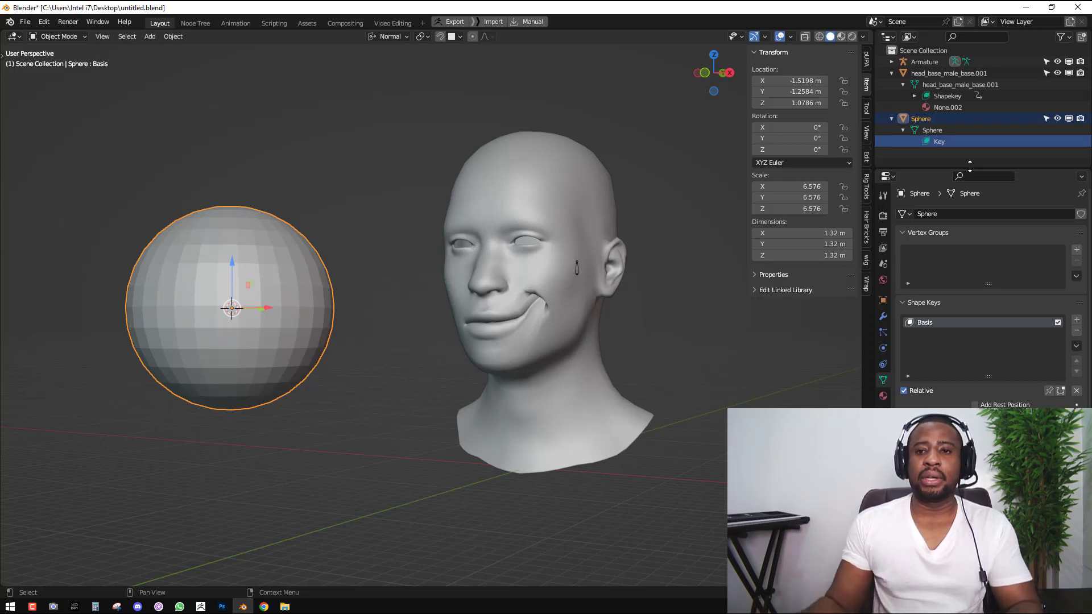
middle_drag(267, 285, 275, 282)
Delete the test sphere and reselect the head.
key(x)
click(275, 270)
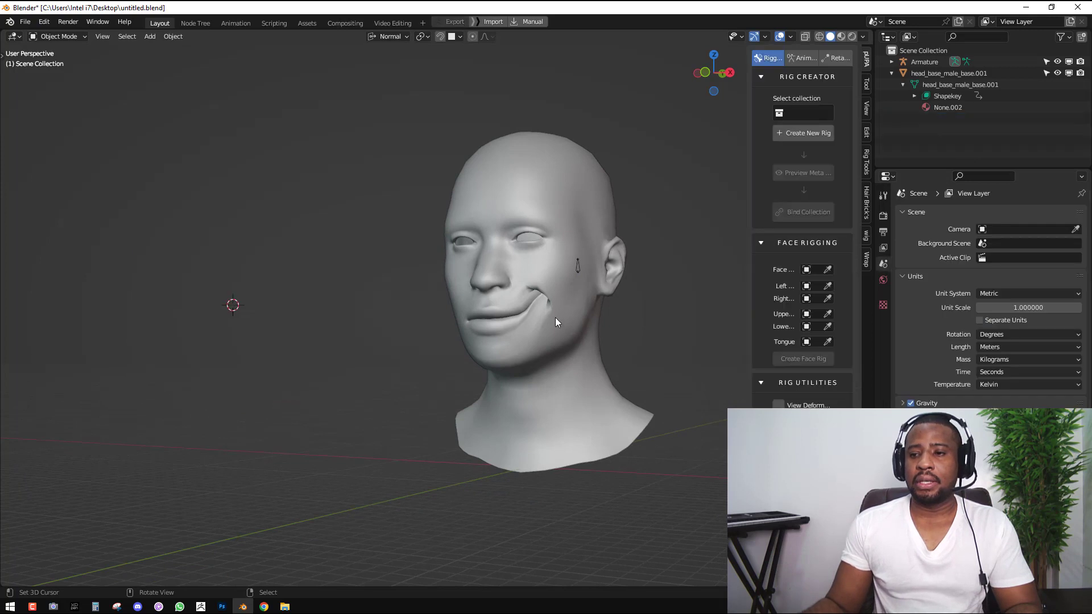
click(555, 317)
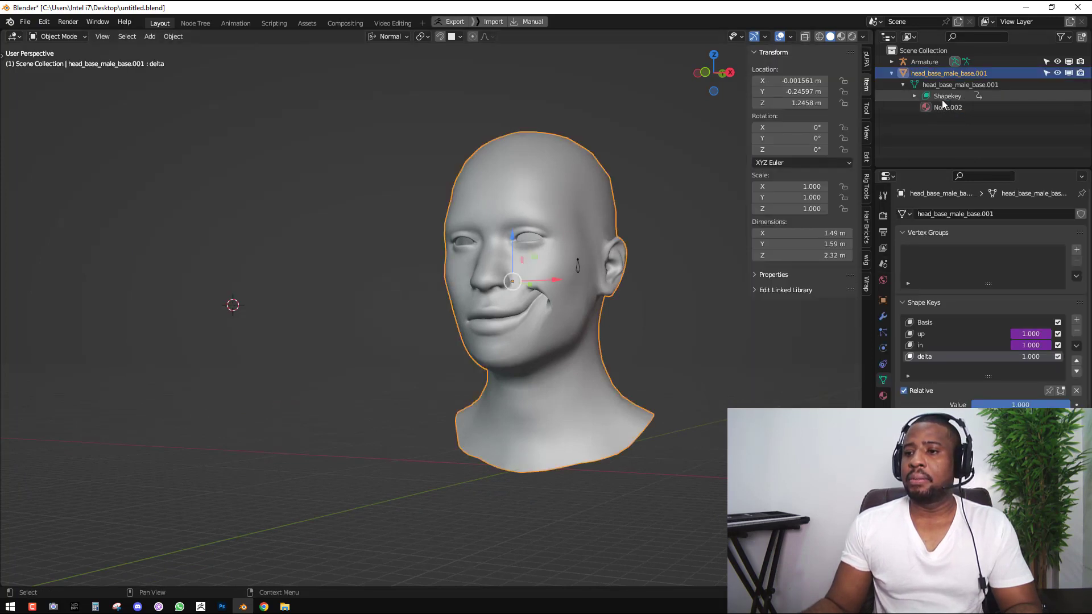
Append '_get' to the Shapekey datablock name in the Outliner, making it 'Shapekey_get'.
click(943, 98)
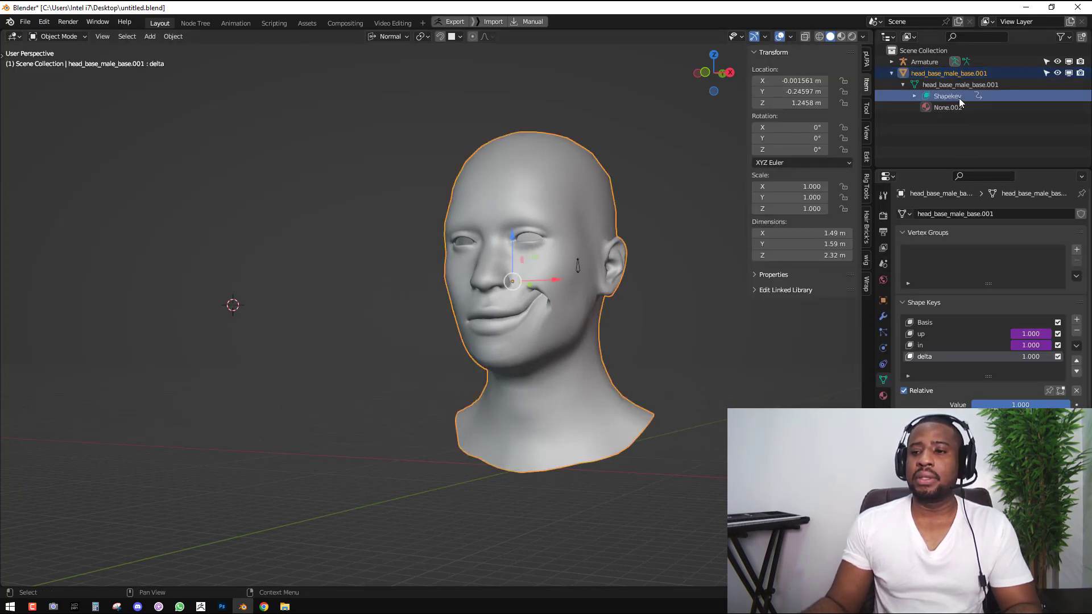
double_click(959, 97)
click(975, 94)
text(_)
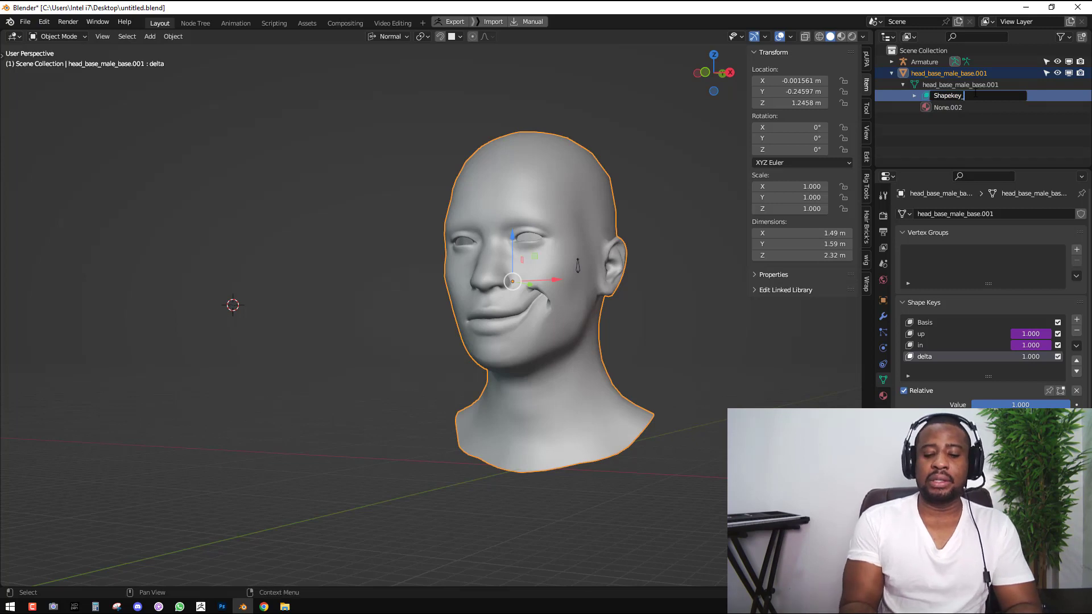
text(get)
key(Return)
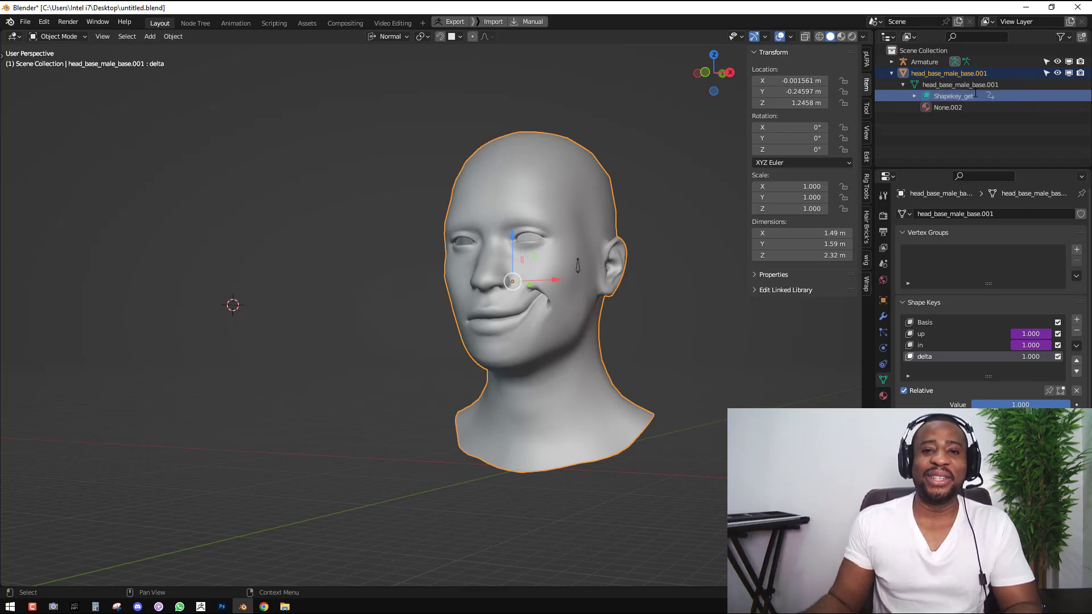
Add a driver to the delta shape key's value.
right_click(1026, 358)
click(1001, 373)
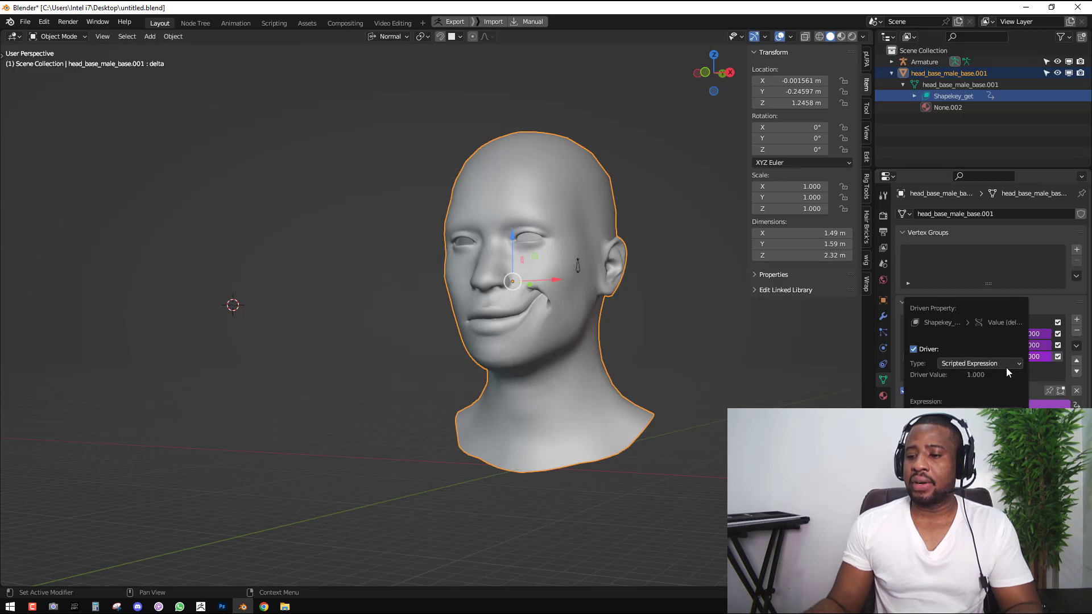
drag(946, 314, 516, 138)
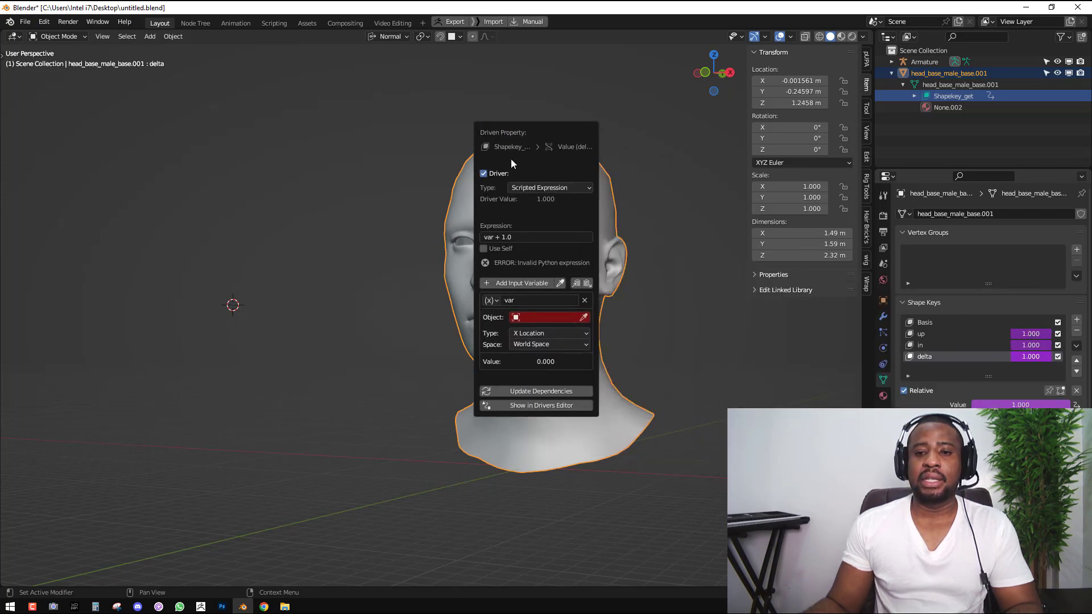
In the Drivers Editor, delete the invalid key_blocks channel and select Value (delta).
right_click(1032, 357)
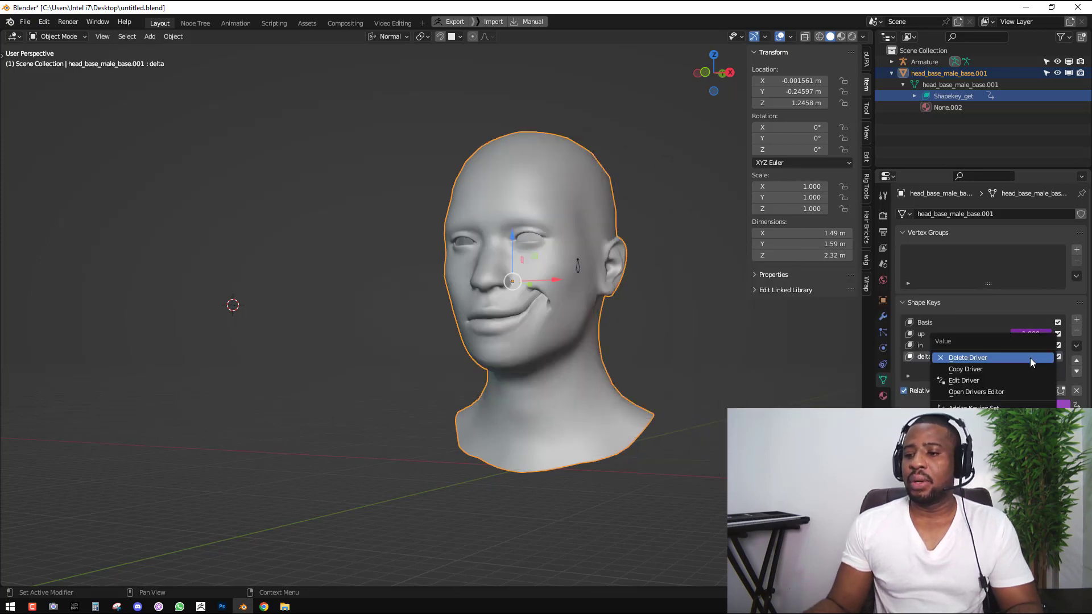
click(1001, 394)
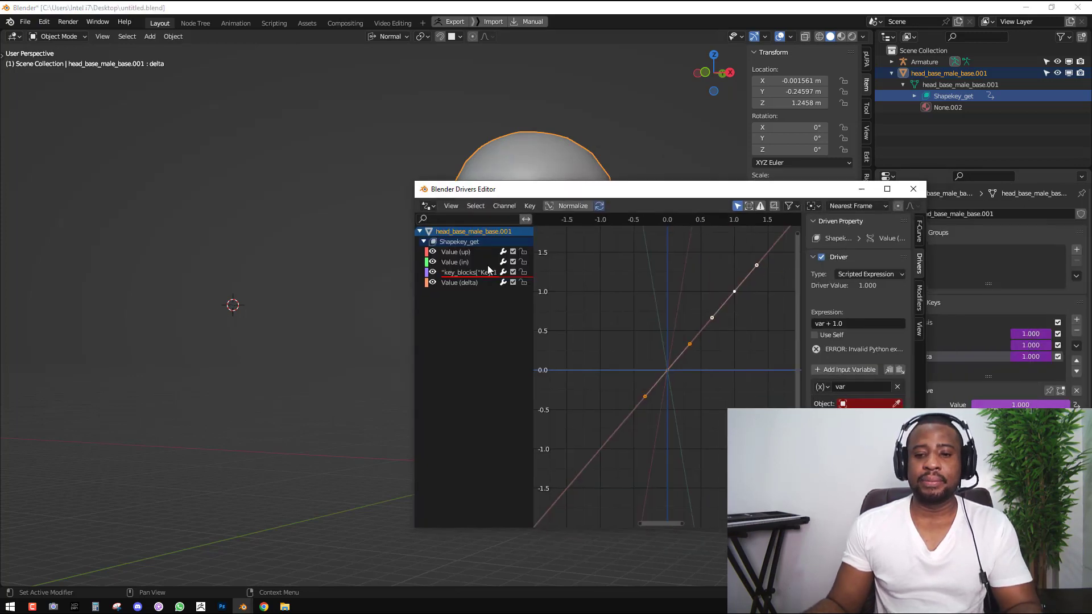
click(486, 271)
key(x)
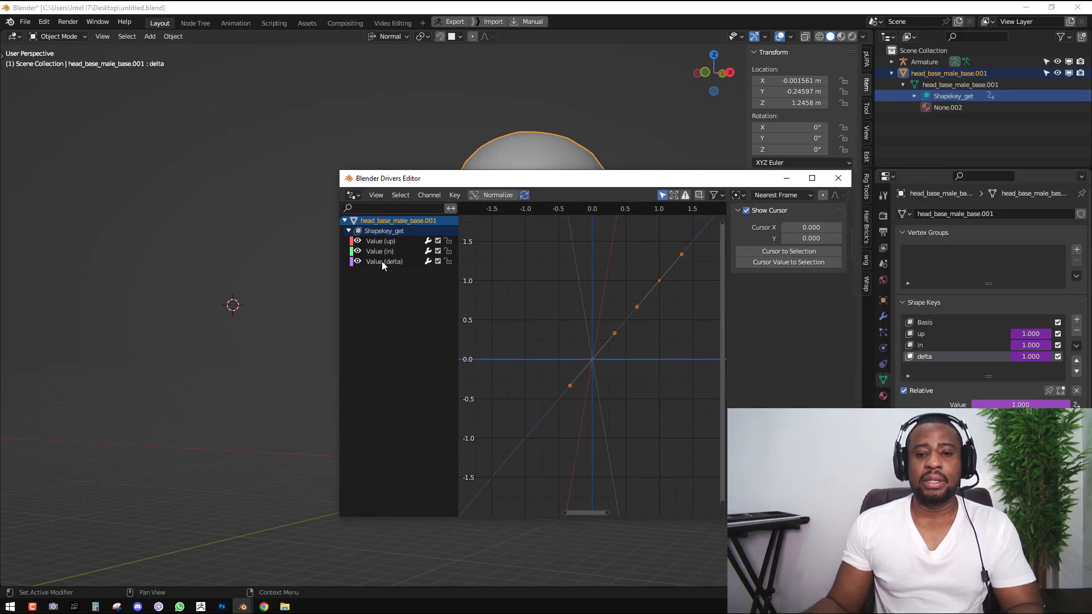
click(382, 261)
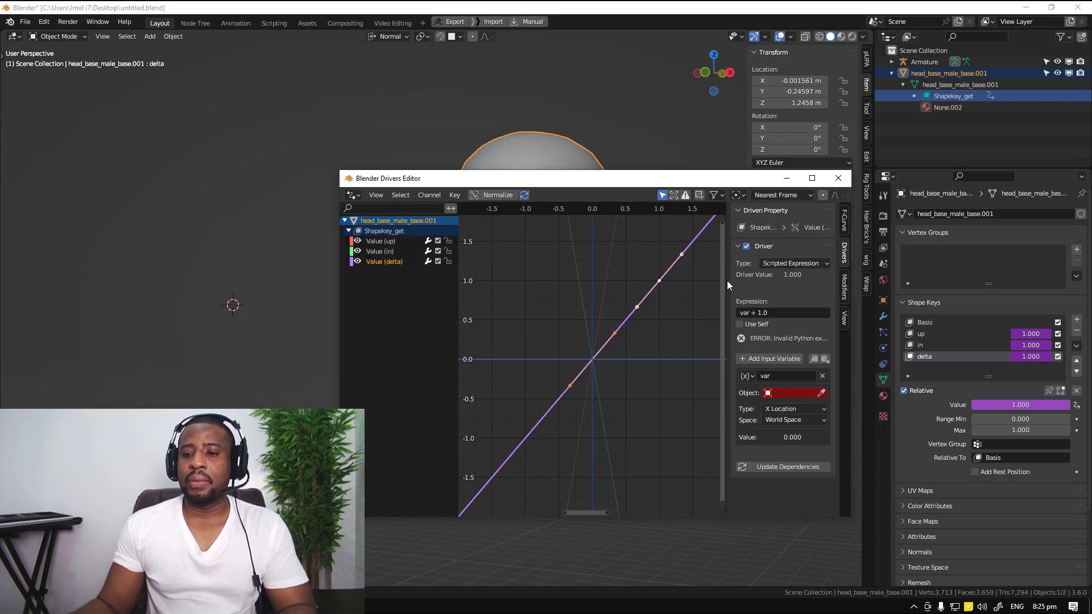
Keep Scripted Expression and set the variable to Single Property, ID type Key, Shapekey_get.
drag(727, 281, 672, 279)
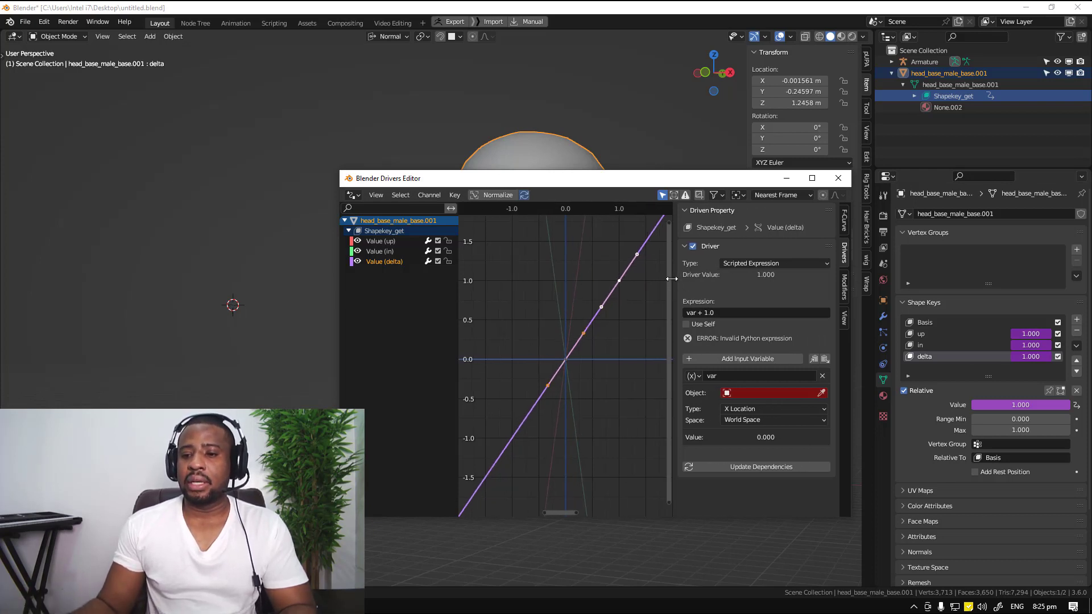
click(745, 264)
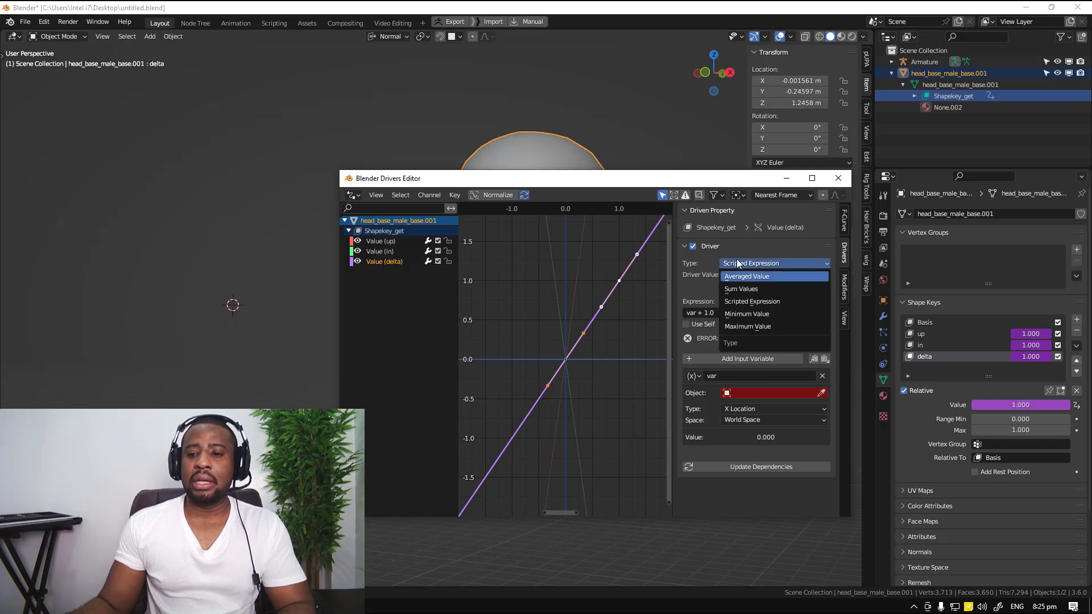
click(764, 253)
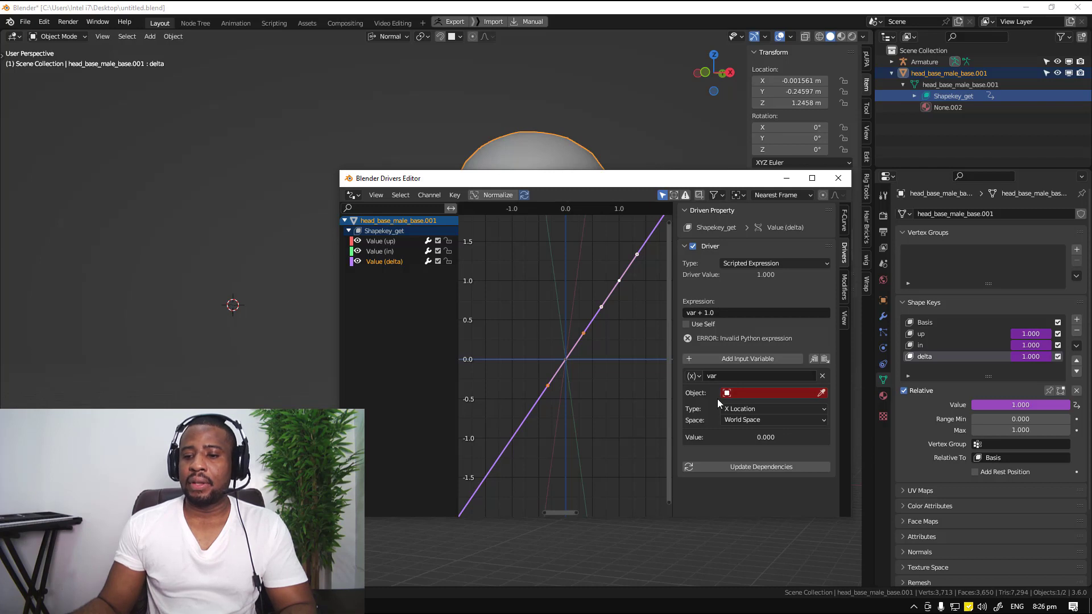
click(693, 376)
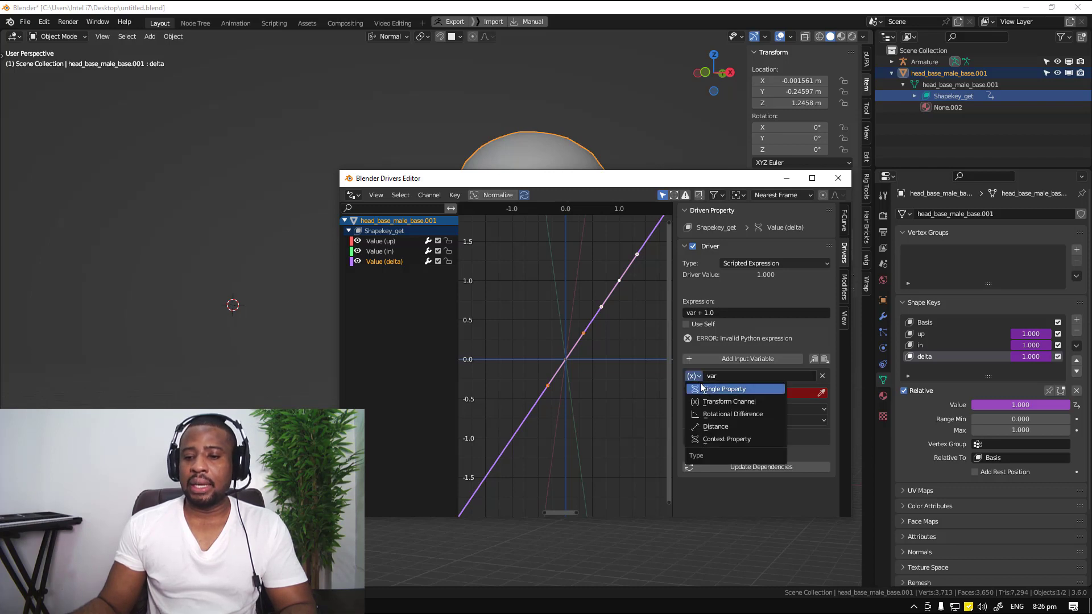
click(738, 390)
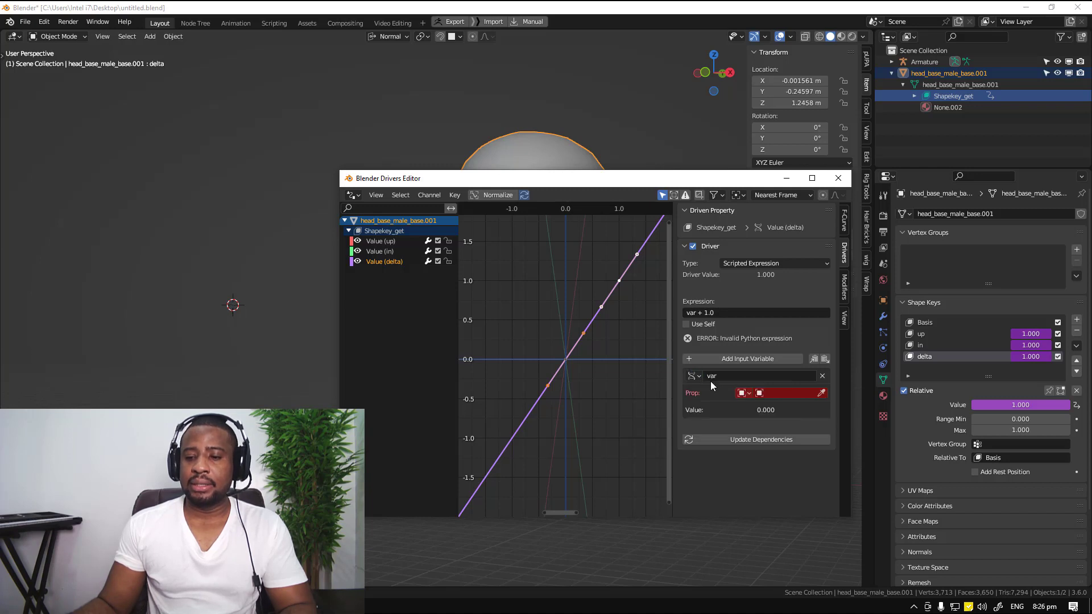
click(743, 394)
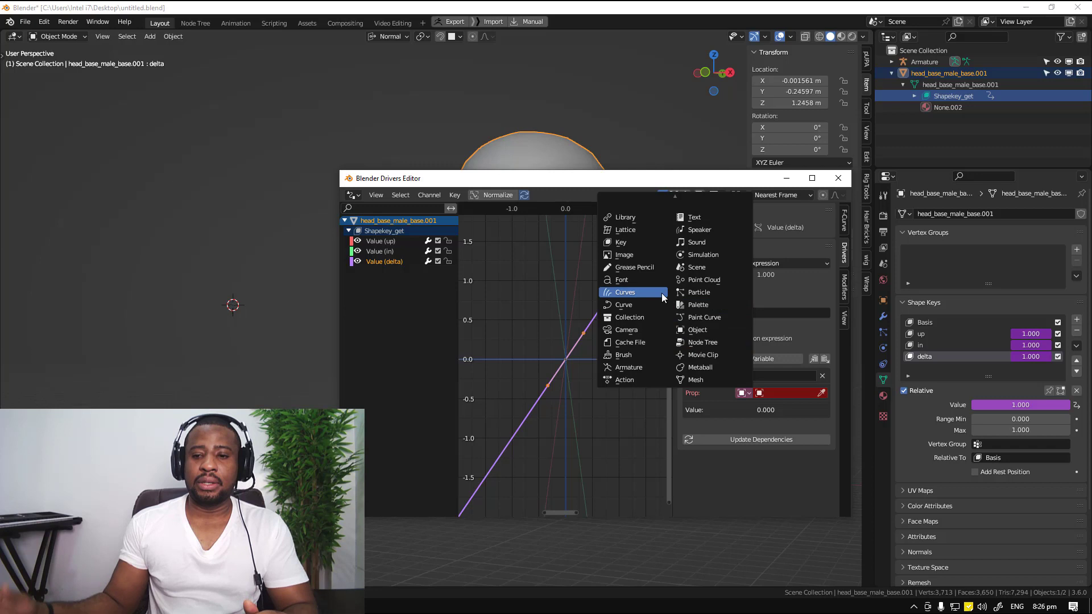
click(625, 245)
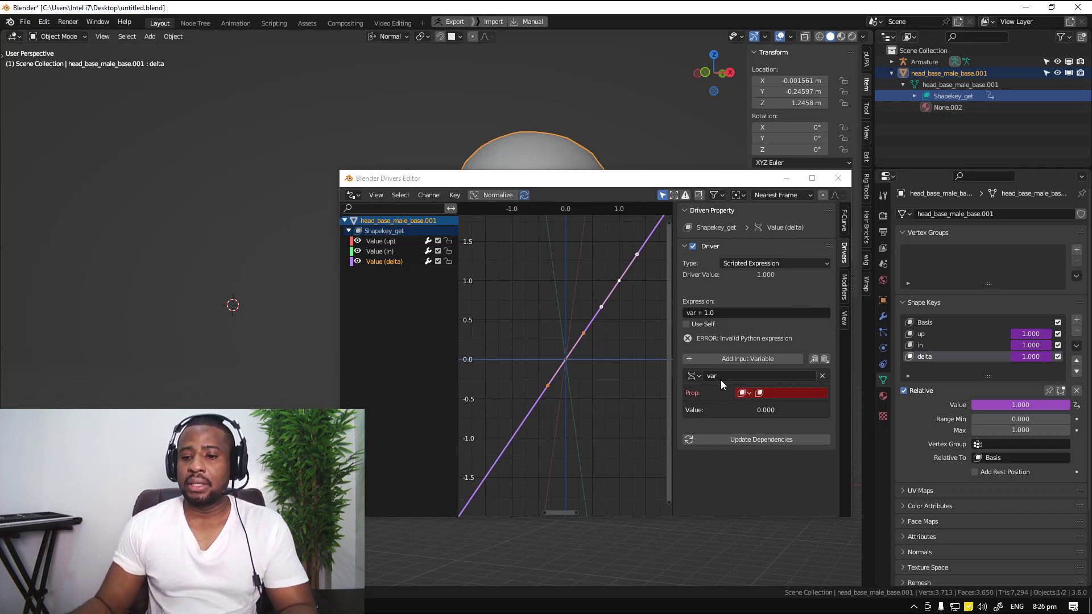
click(745, 394)
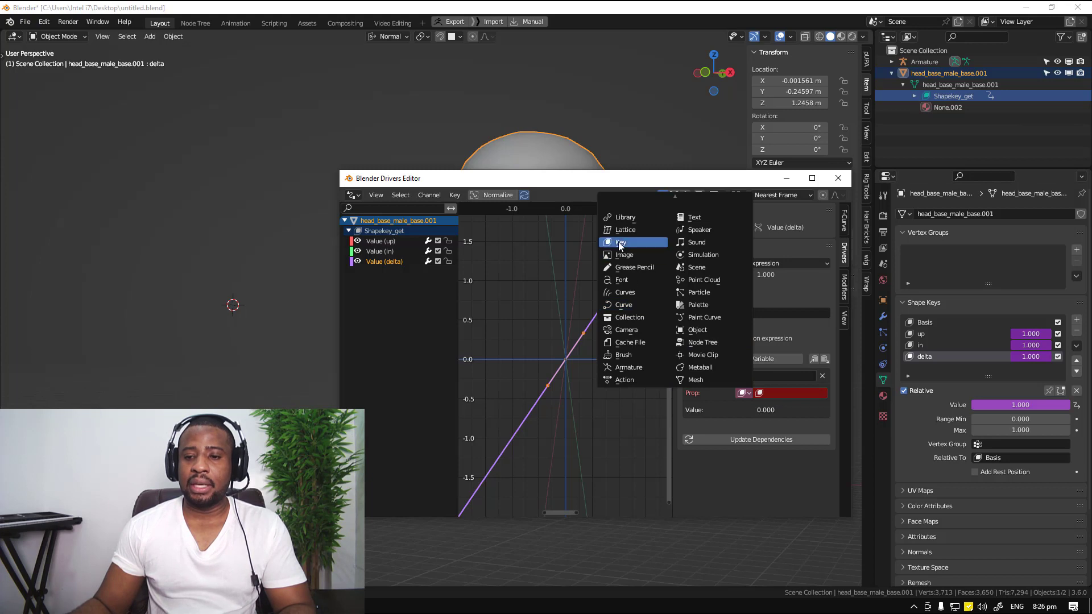
click(620, 242)
click(776, 394)
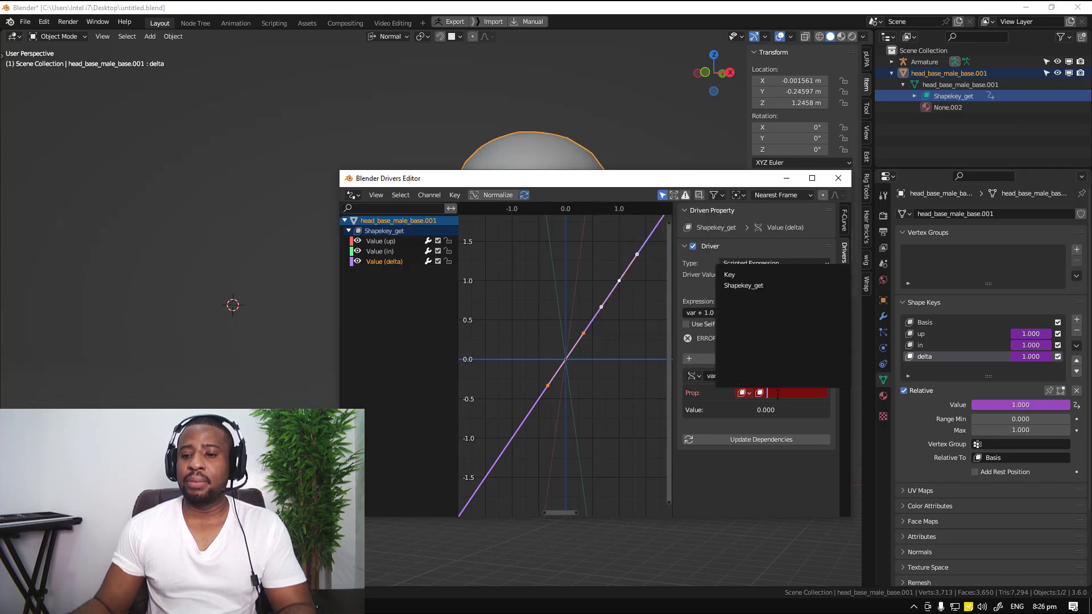
click(765, 286)
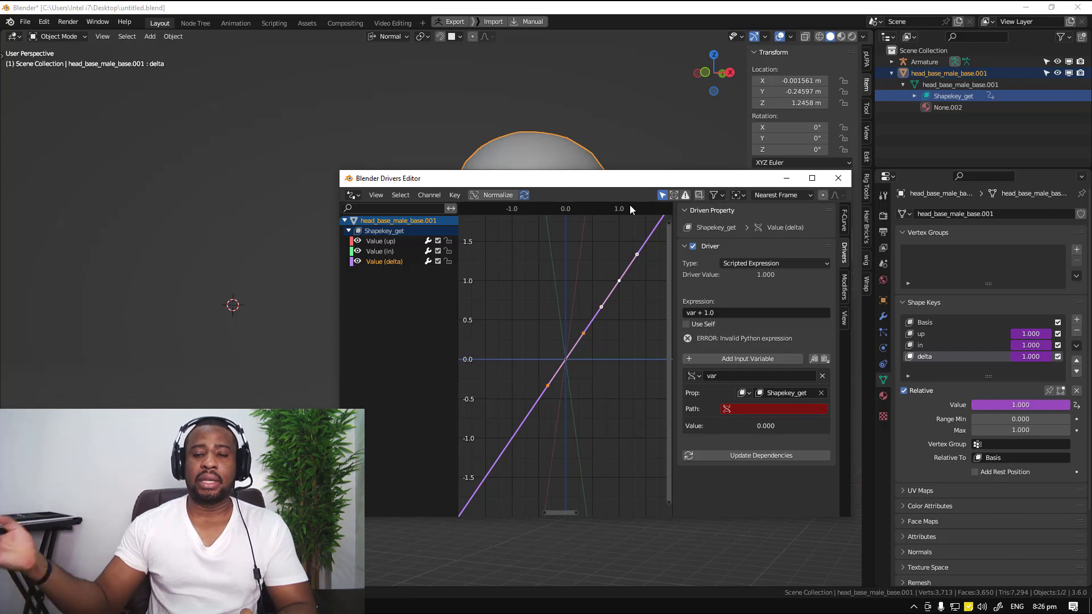
Paste the up key's value data path into the driver variable and rename it A.
drag(581, 174, 208, 139)
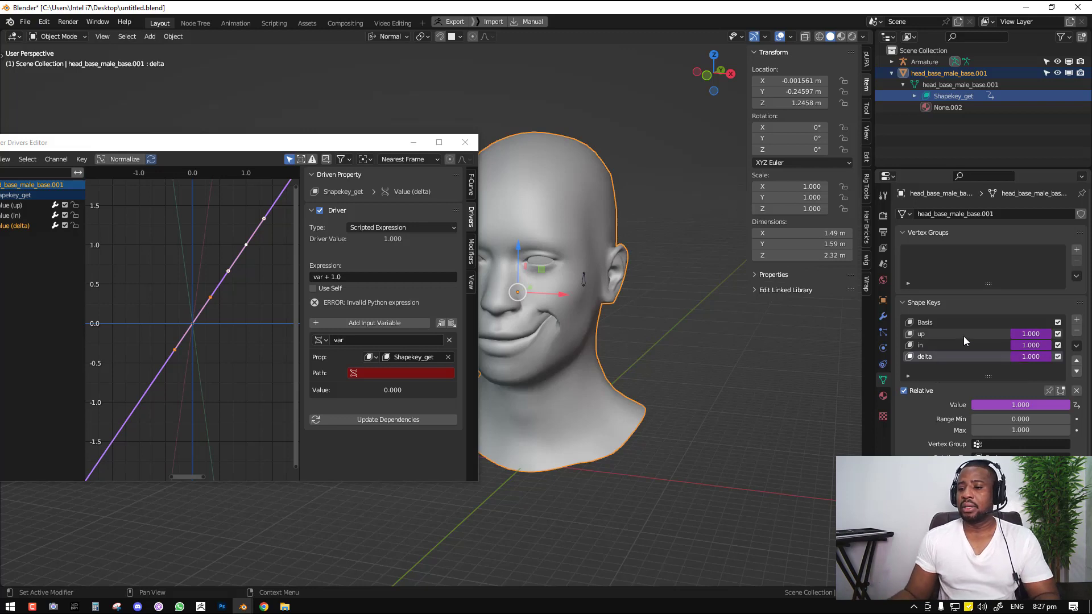
click(974, 334)
right_click(1028, 335)
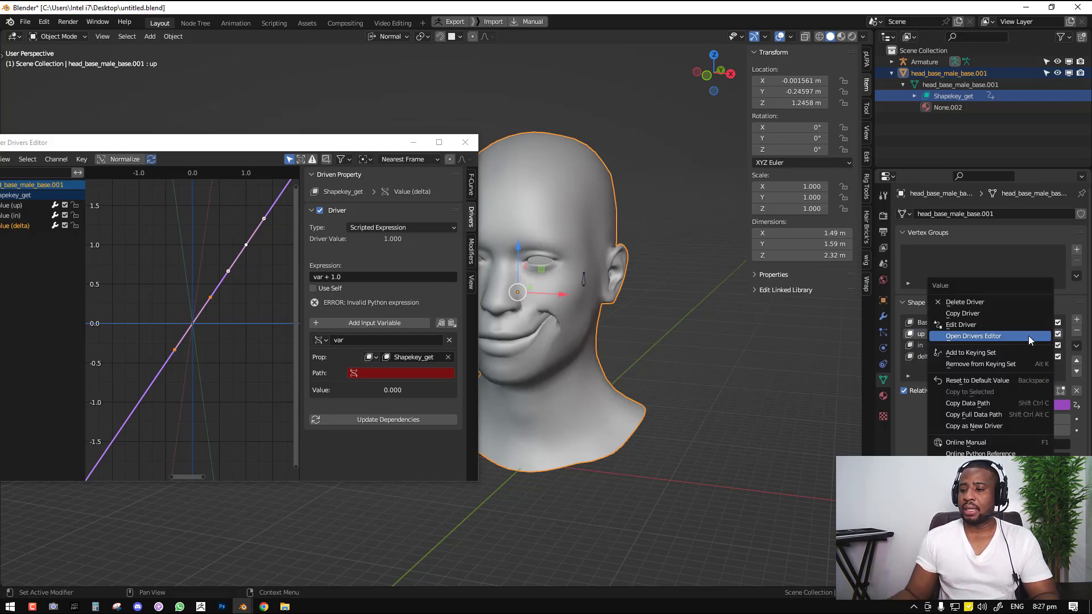
click(959, 403)
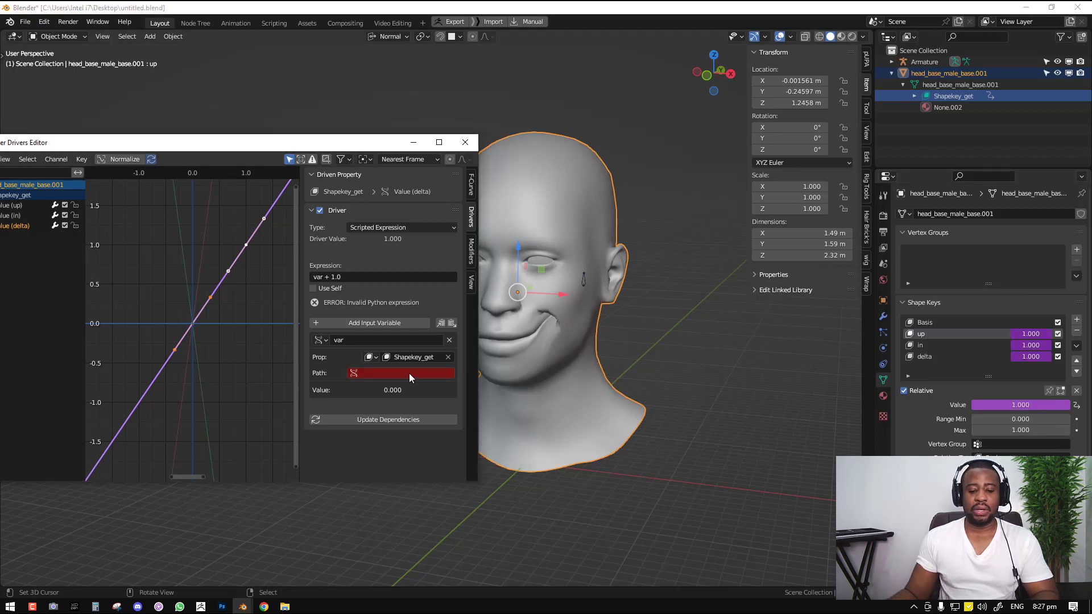
key(ctrl+v)
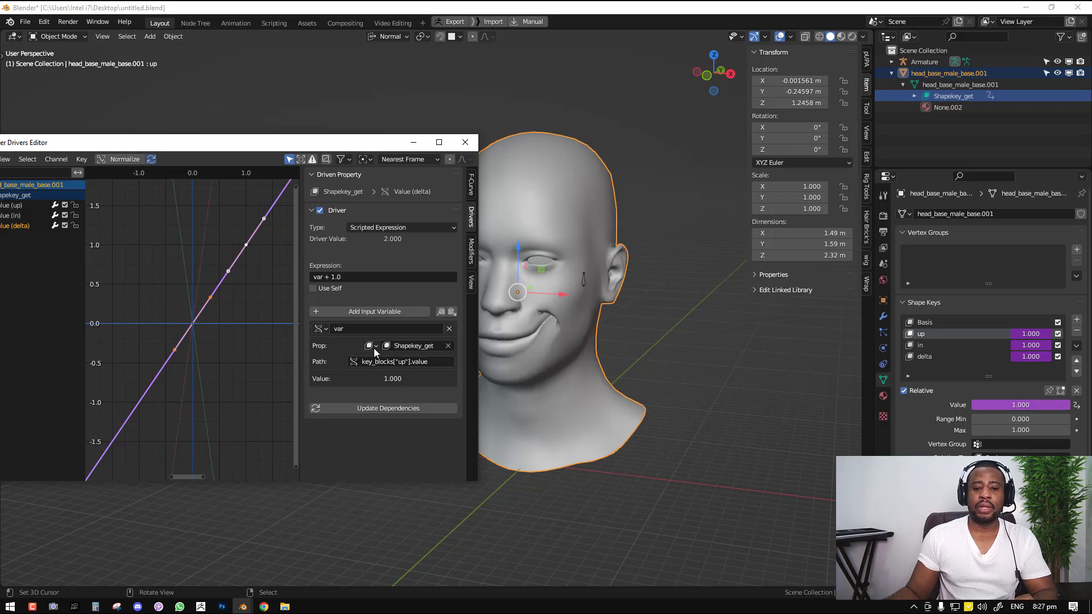
double_click(353, 328)
text(A)
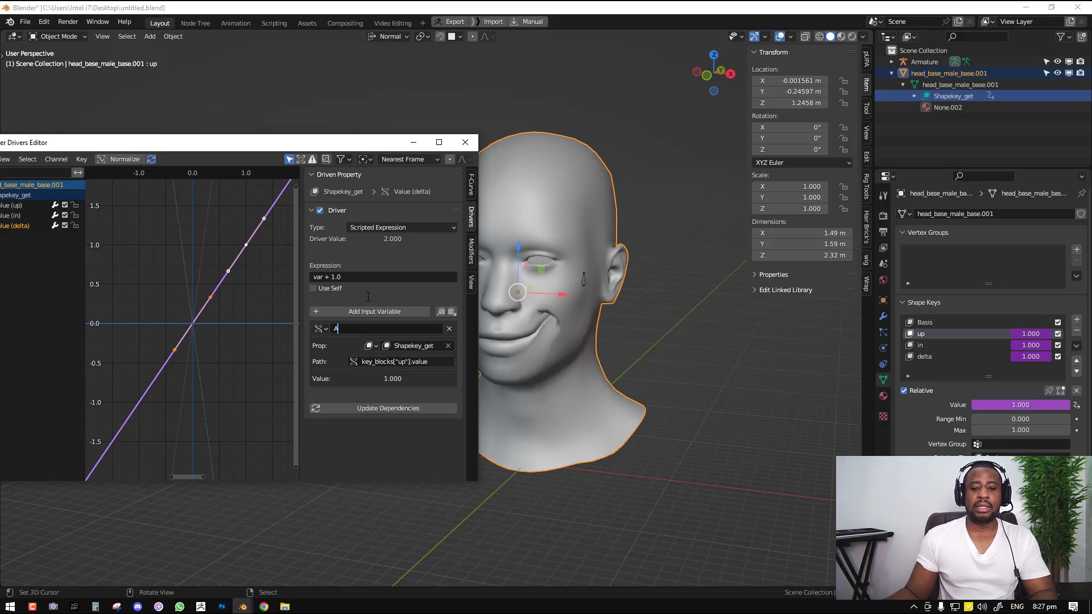
key(Return)
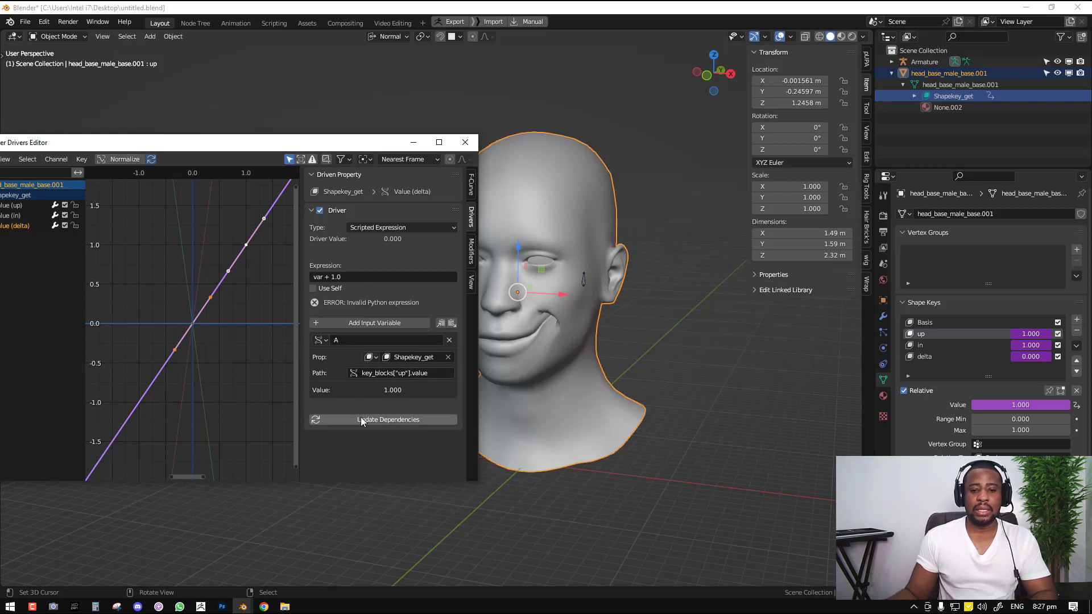
Duplicate the variable as B and give it the in key's value data path.
click(451, 323)
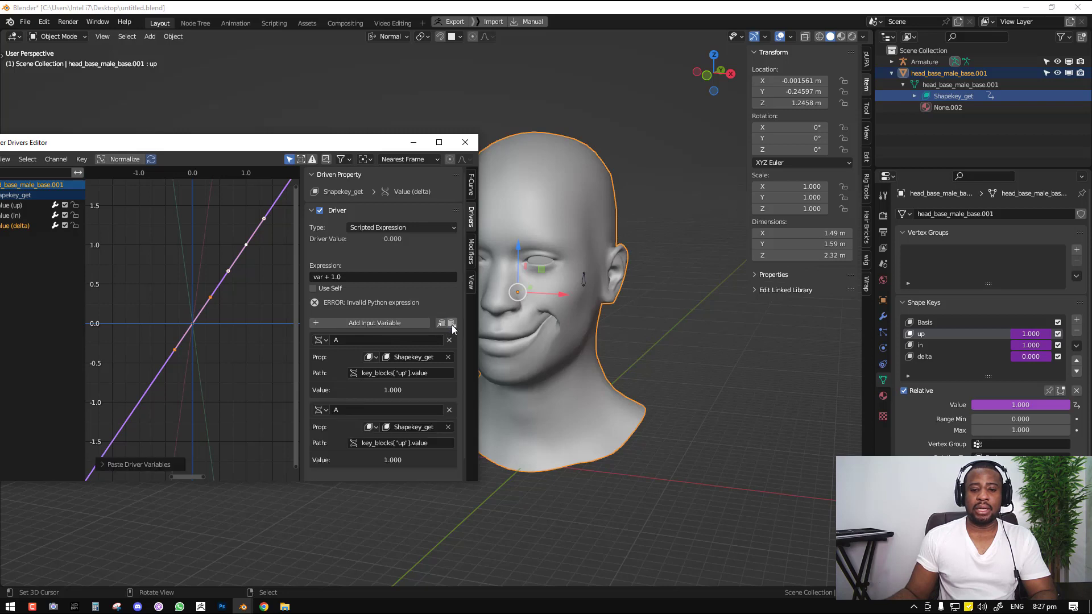
double_click(339, 410)
text(B)
key(Return)
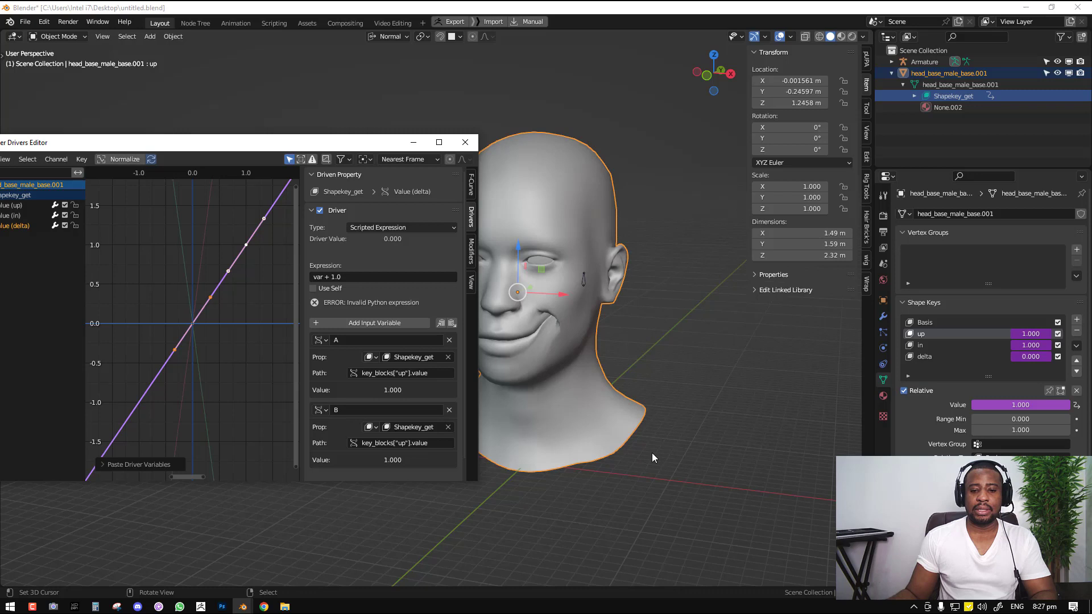
click(954, 346)
right_click(1029, 343)
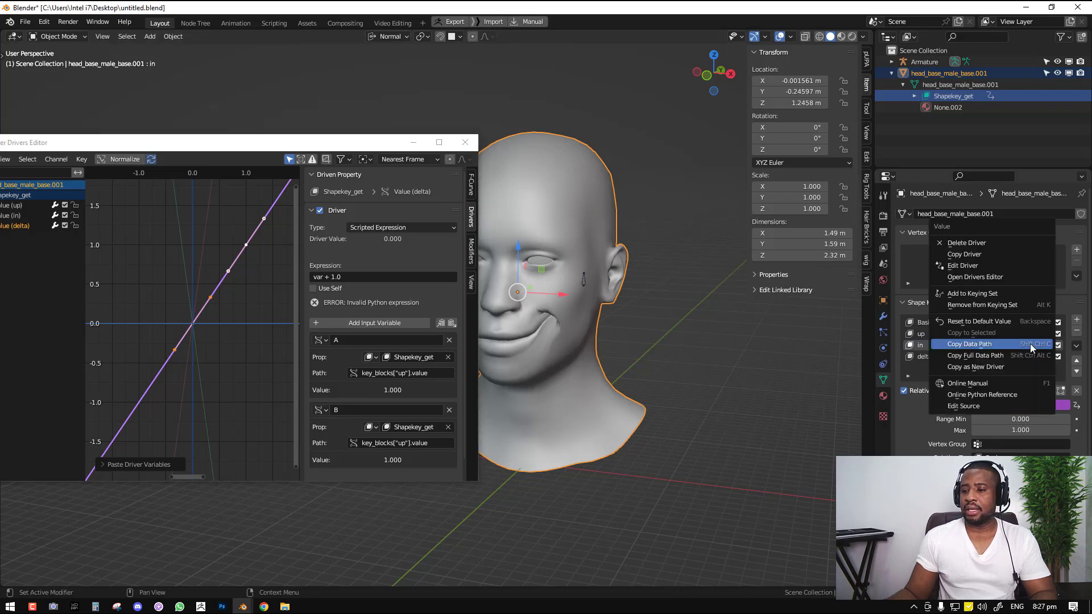
click(1023, 344)
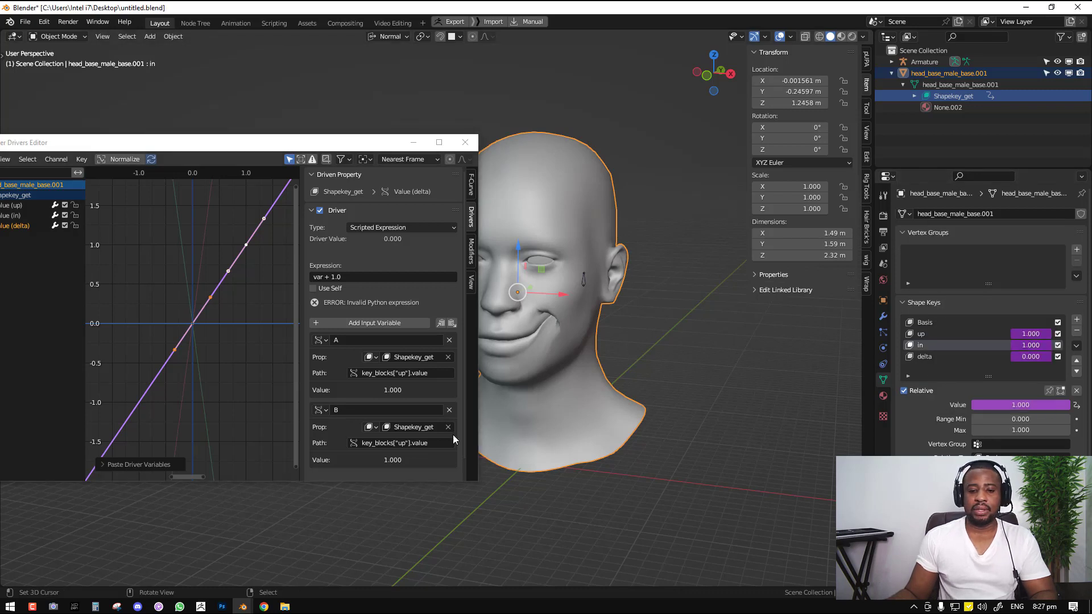
click(414, 443)
key(ctrl+v)
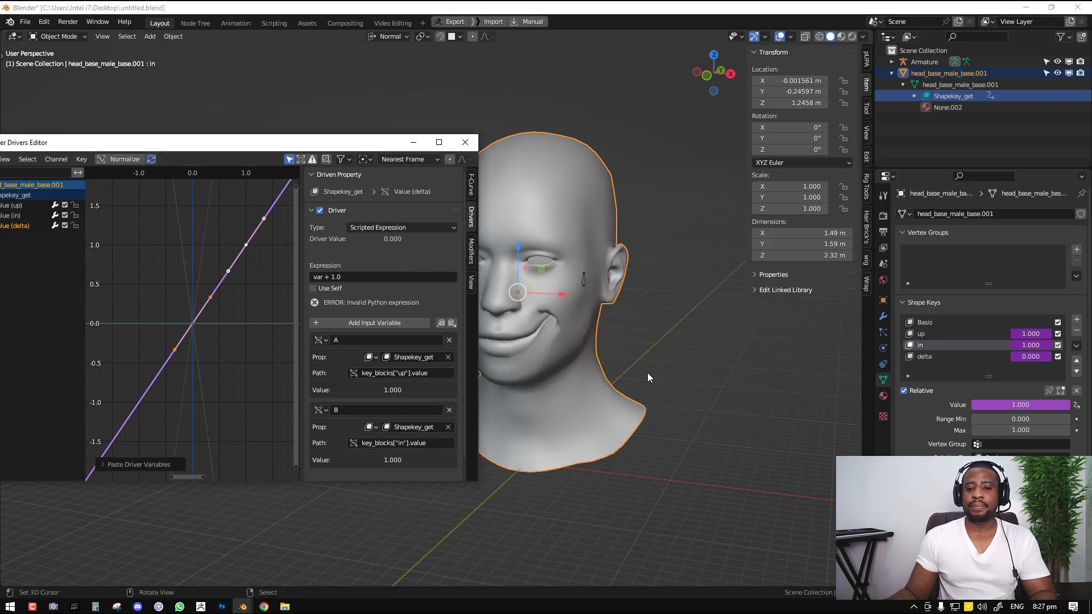
Set the driver expression to A*B.
middle_drag(725, 384, 751, 389)
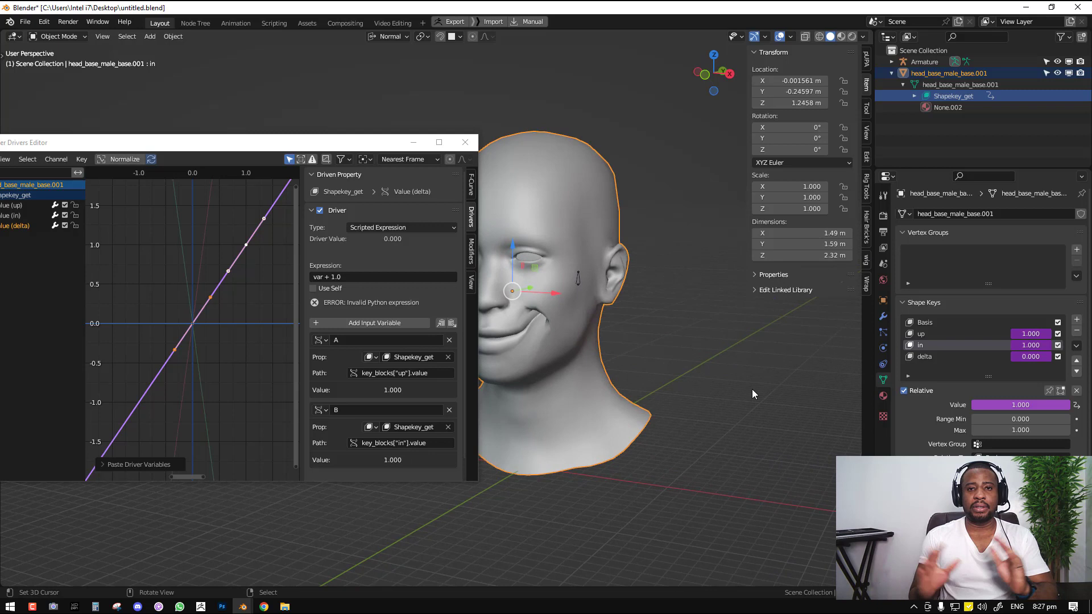
click(349, 277)
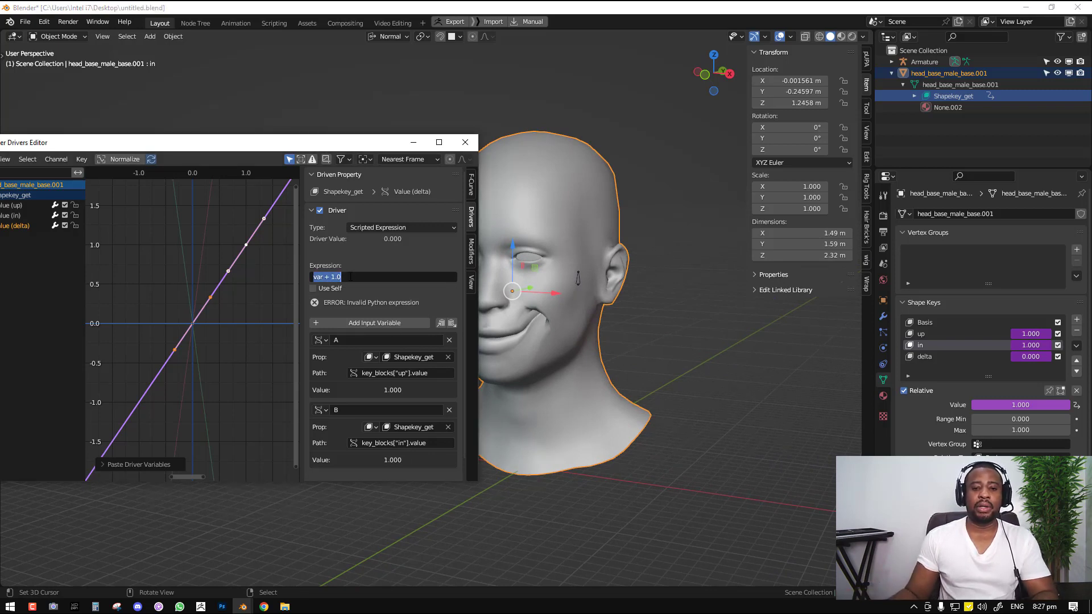
text(A*B)
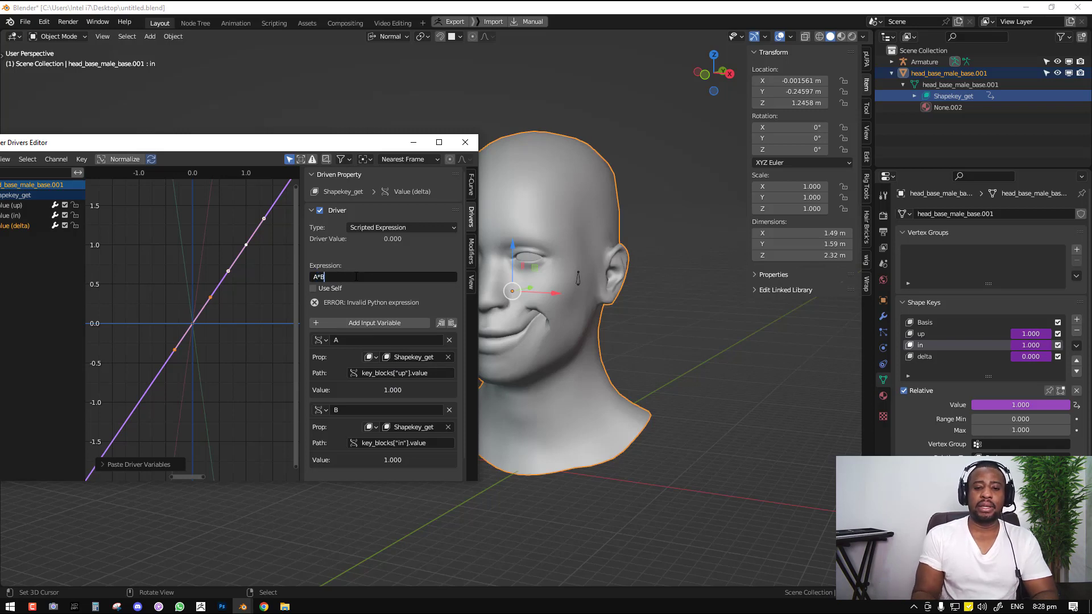
key(Return)
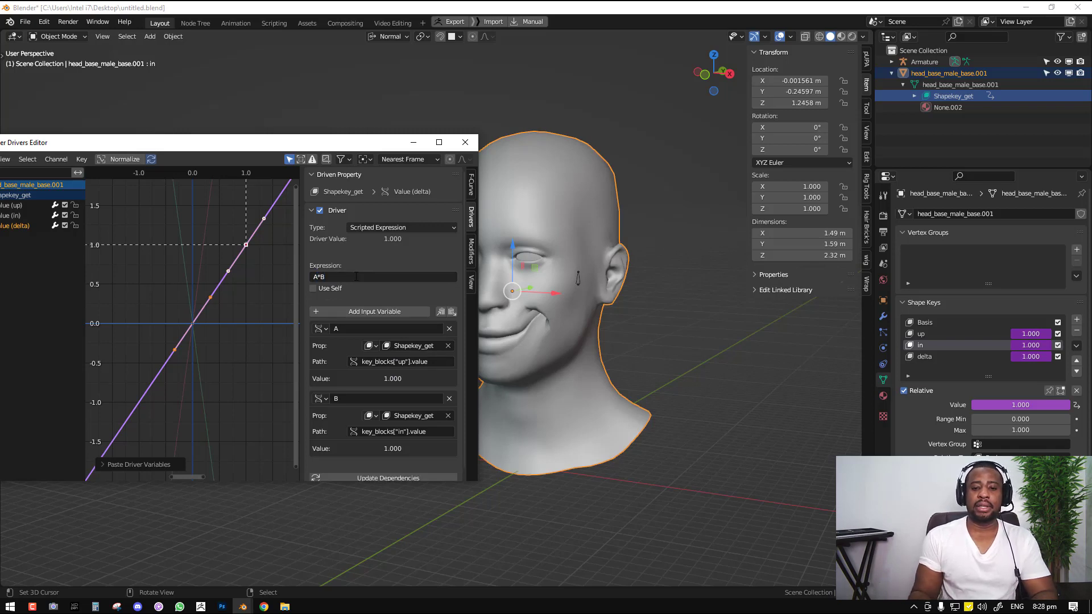
scroll(395, 378, down, 1)
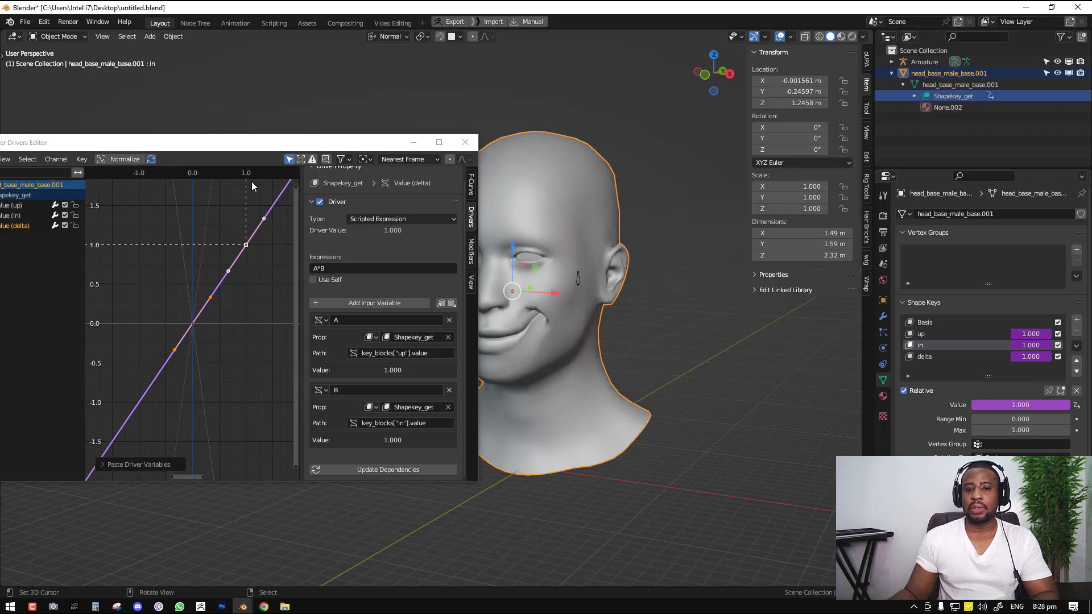
Close the Drivers Editor, make delta the active shape key, and enter Sculpt Mode.
click(465, 143)
scroll(603, 334, up, 2)
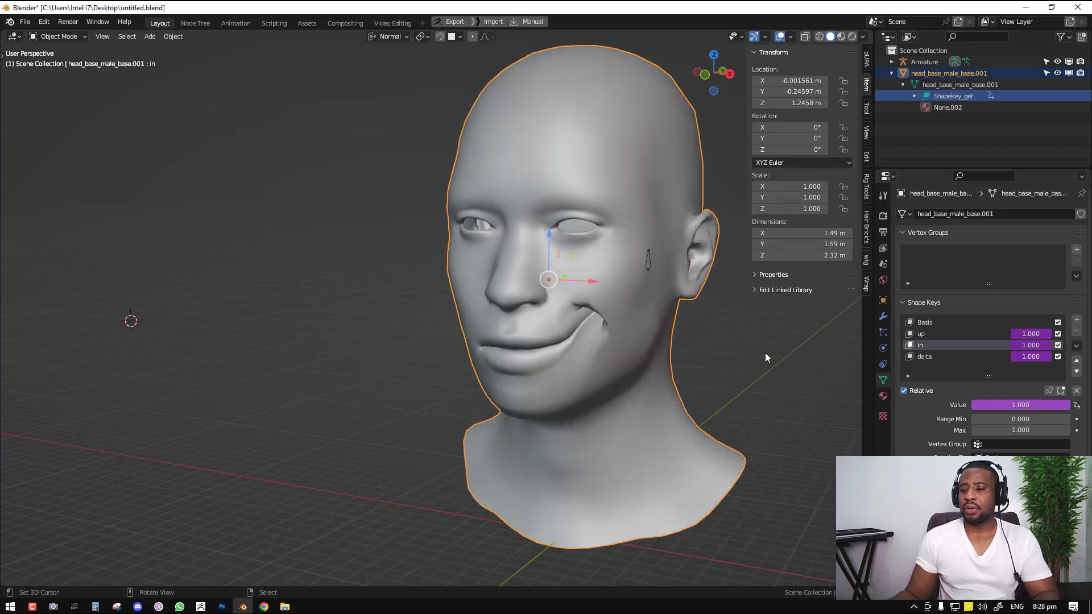
click(935, 356)
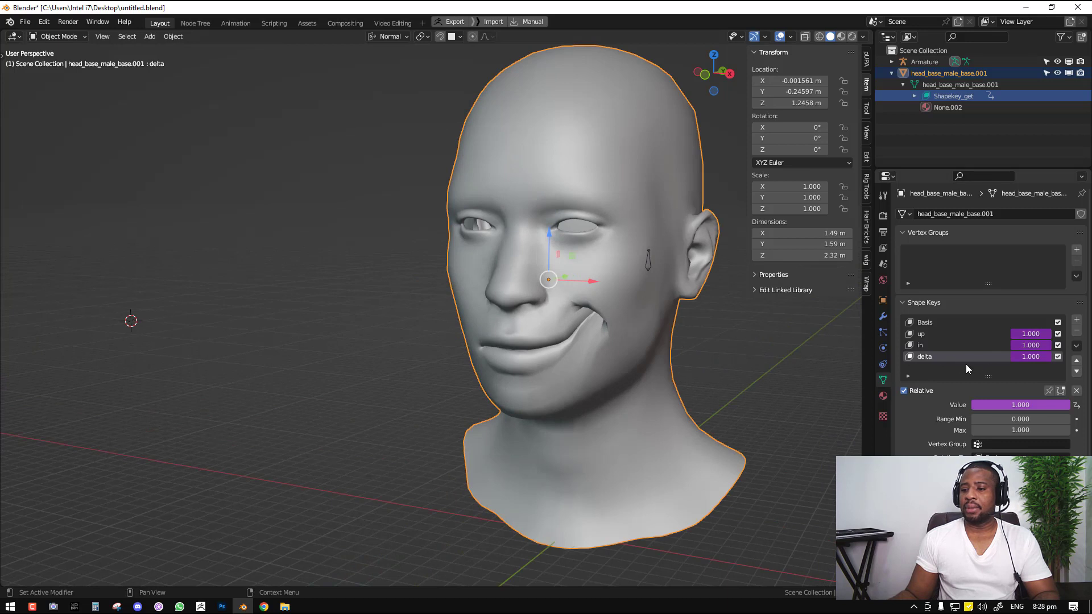
click(56, 36)
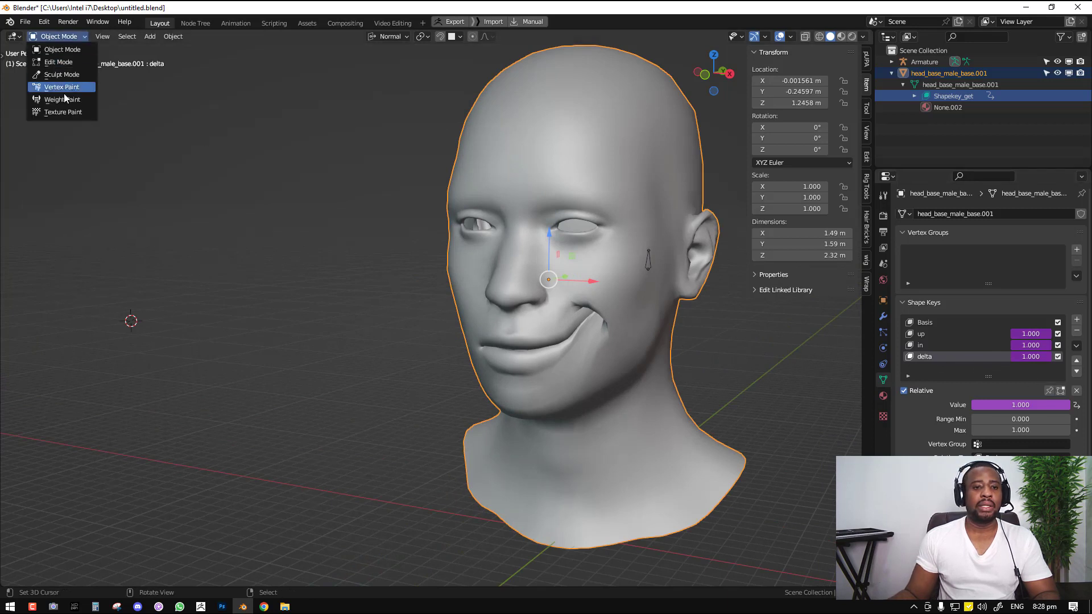
click(62, 75)
Sculpt over the mouth-corner crease with a smaller brush to smooth it.
scroll(591, 261, up, 3)
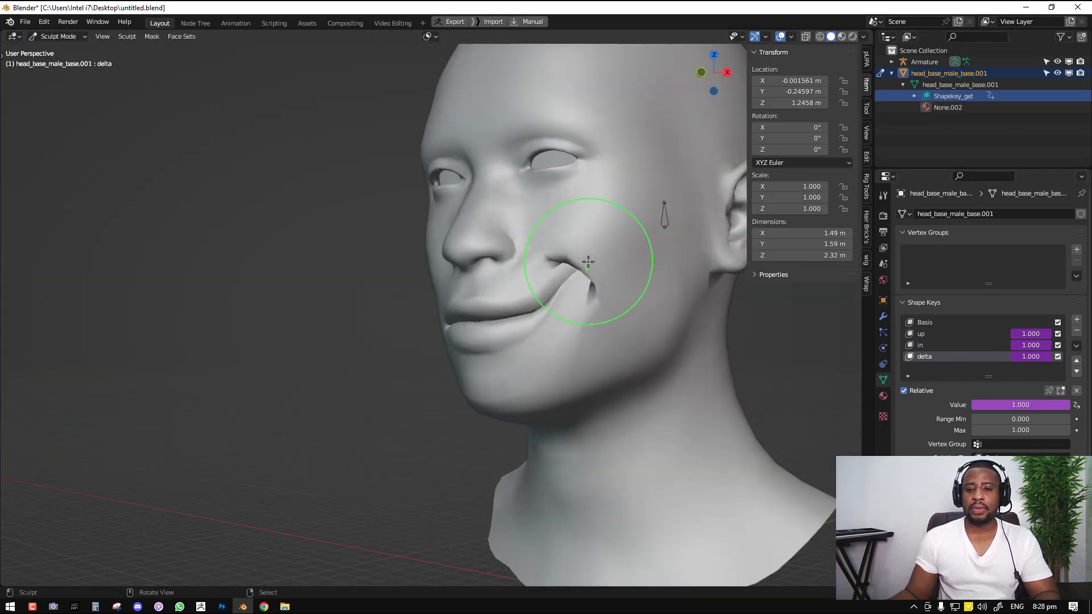
mouse_move(598, 255)
mouse_down()
mouse_move(569, 258)
mouse_move(599, 267)
mouse_move(569, 255)
mouse_move(585, 252)
mouse_move(597, 275)
mouse_up()
key(f)
click(570, 256)
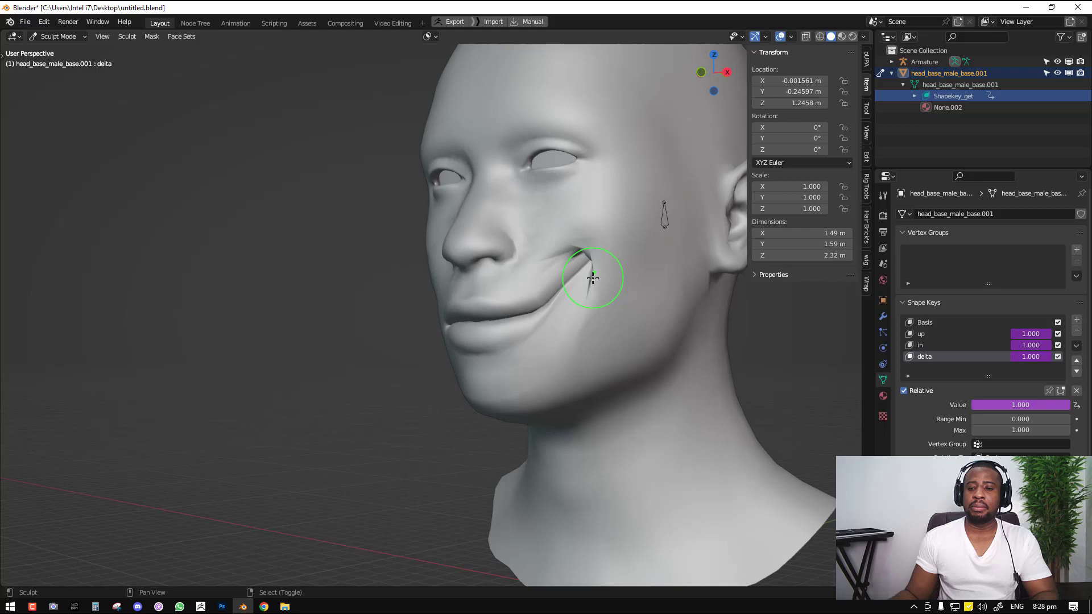
middle_drag(595, 259, 592, 253)
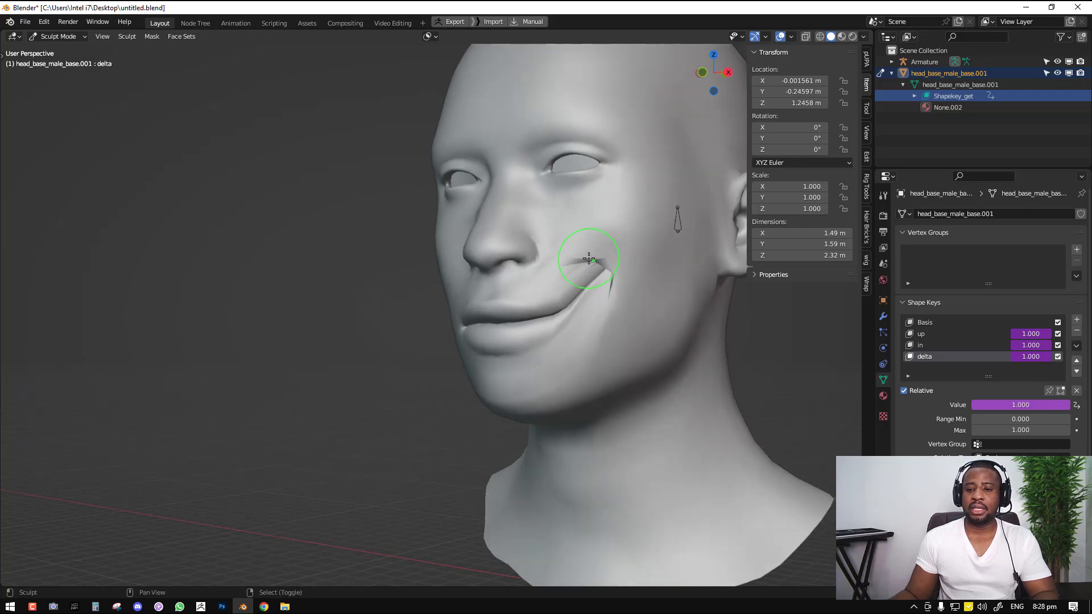
mouse_move(591, 252)
mouse_down()
mouse_move(577, 246)
mouse_move(602, 250)
mouse_move(578, 254)
mouse_move(609, 310)
mouse_up()
Return to Object Mode and pose the mouth bone toward the mouth corner.
key(f)
click(528, 278)
key(ctrl+Tab)
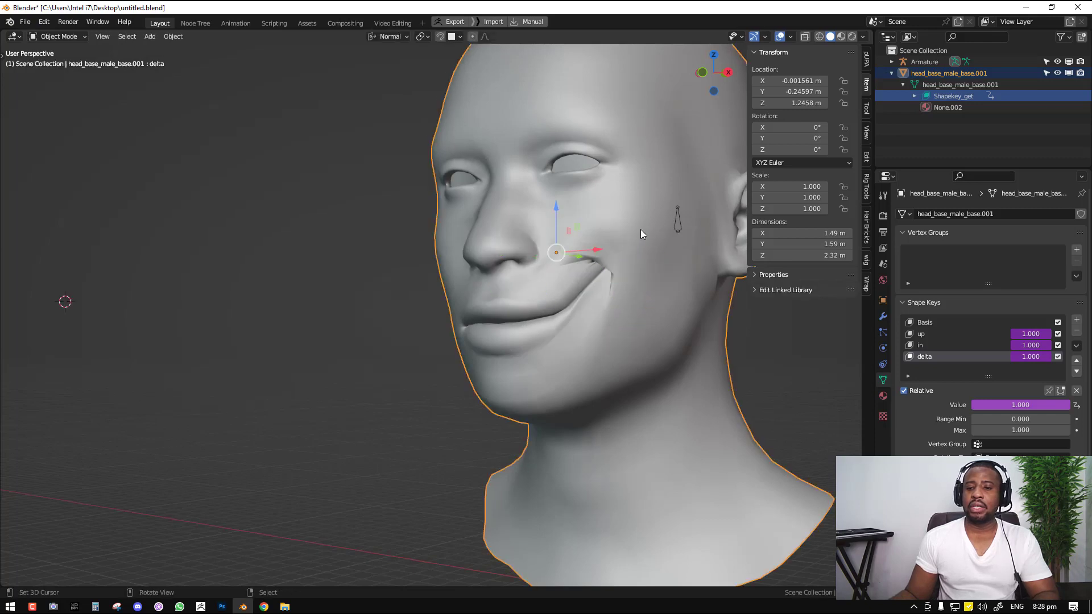
click(678, 231)
key(ctrl+Tab)
key(g)
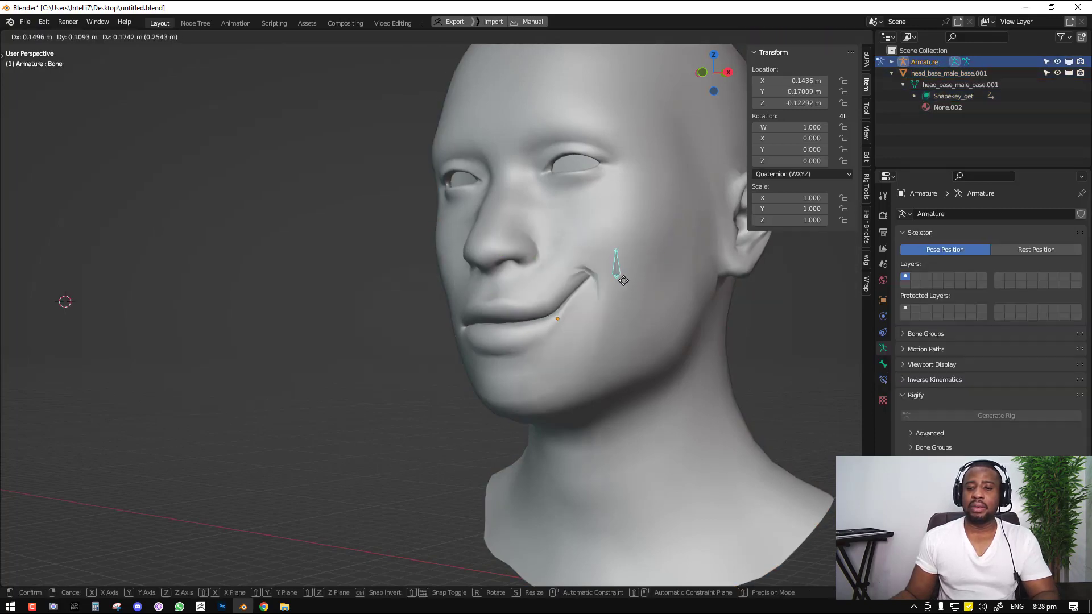
click(654, 250)
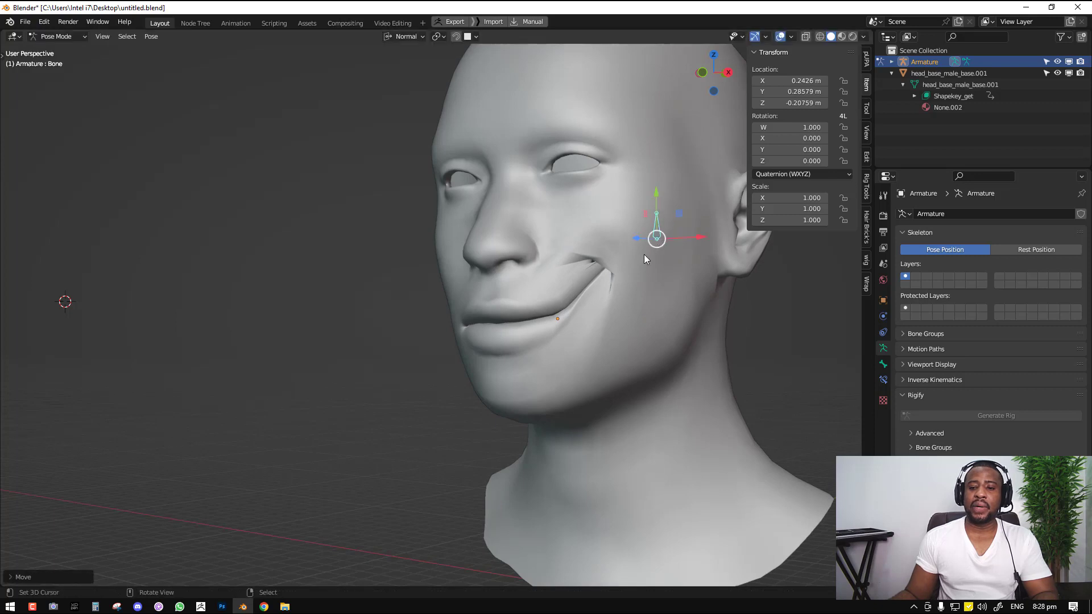
Select the head and toggle the delta shape key off and on to compare.
click(629, 306)
click(1057, 357)
click(1057, 357)
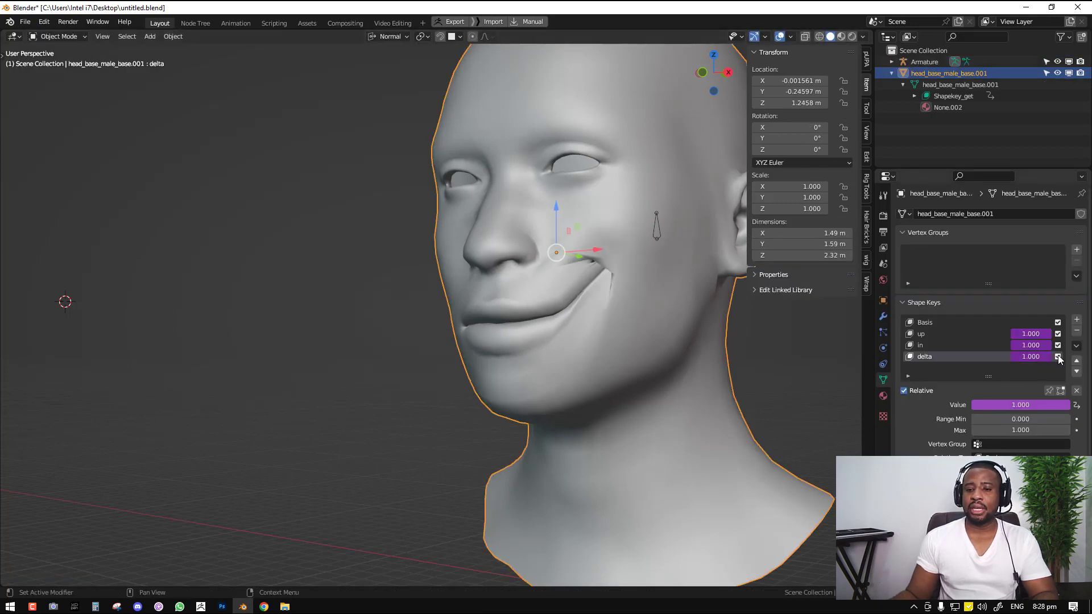
scroll(638, 288, down, 4)
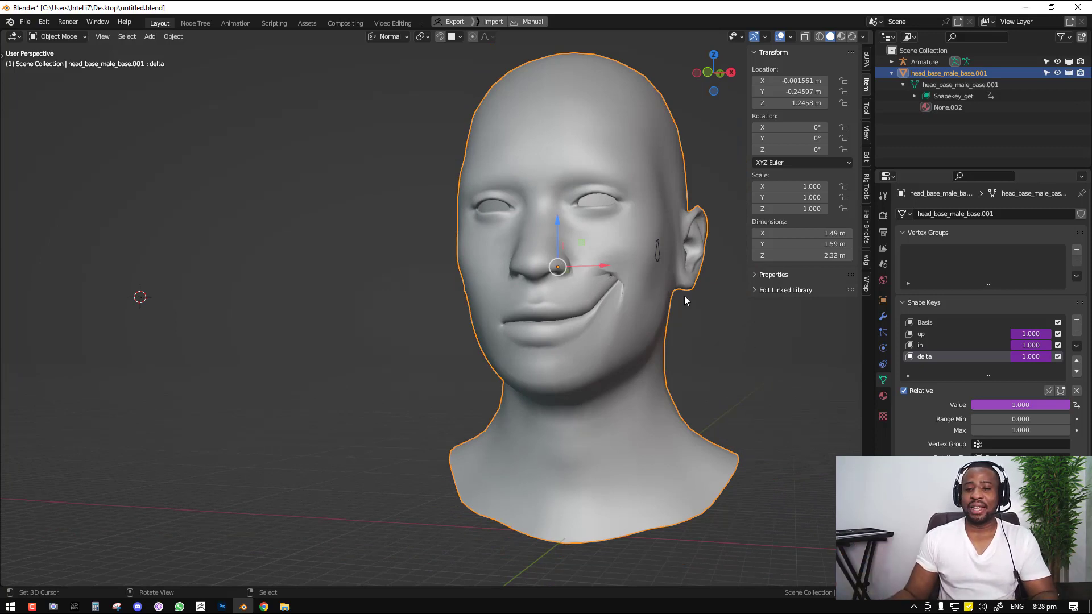
middle_drag(684, 296, 667, 293)
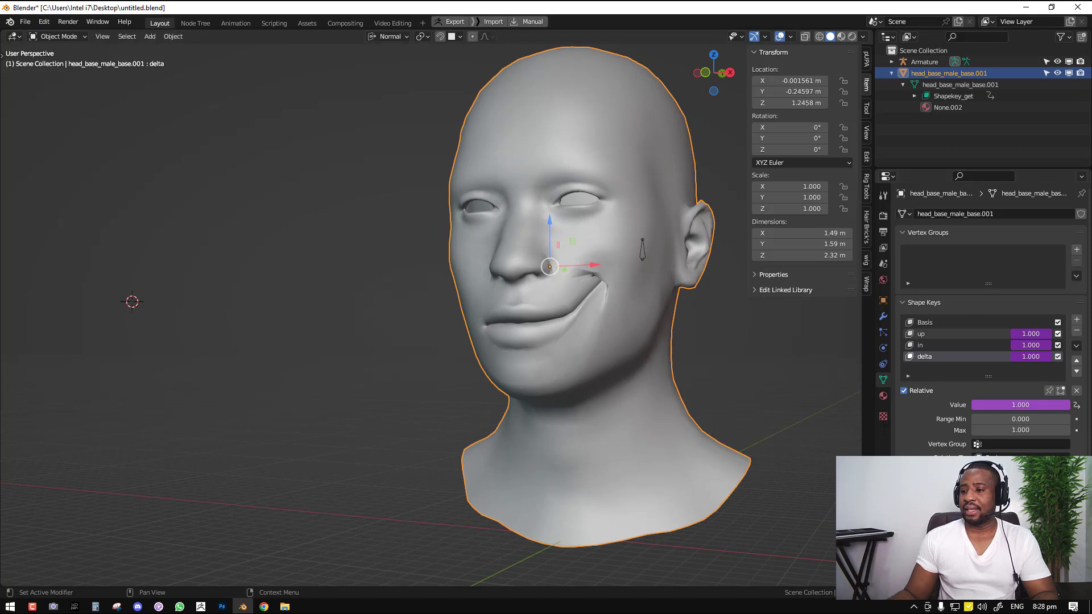
Remove the delta shape key, then reselect the rig in Pose Mode and the head.
click(1076, 330)
middle_drag(654, 319, 627, 323)
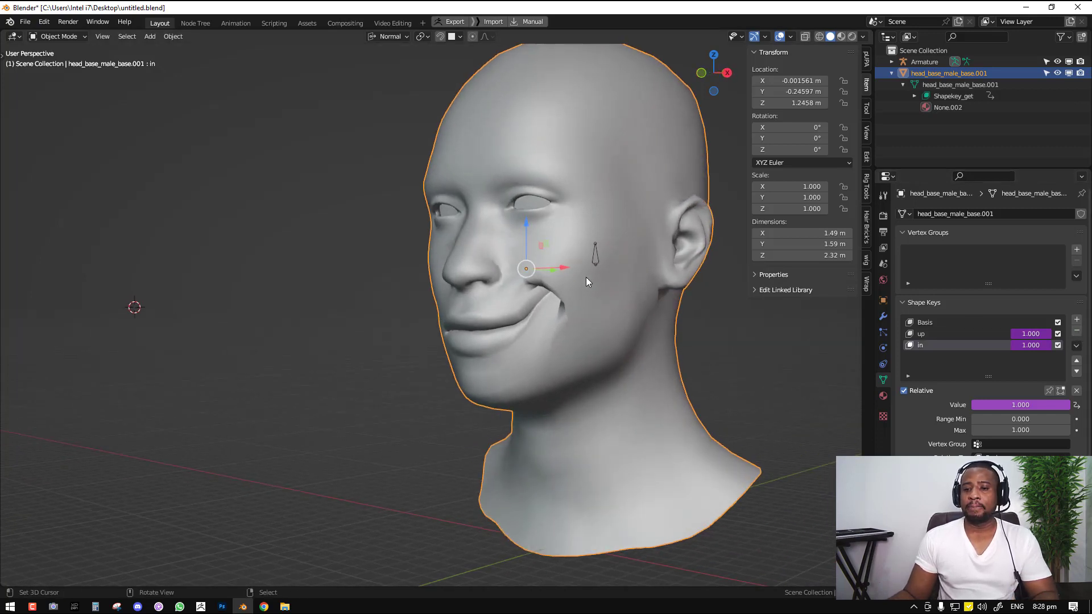
click(596, 261)
key(ctrl+Tab)
key(ctrl+Tab)
click(598, 298)
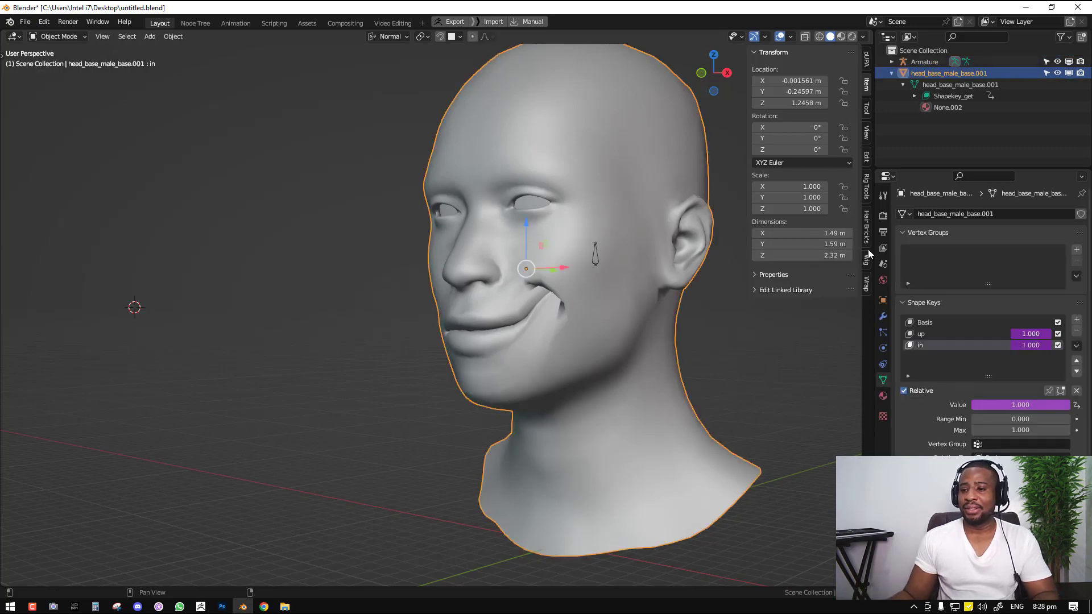
Set the Delta Shapekey panel to Value 2, with Menu A on up and Menu B on in.
click(866, 108)
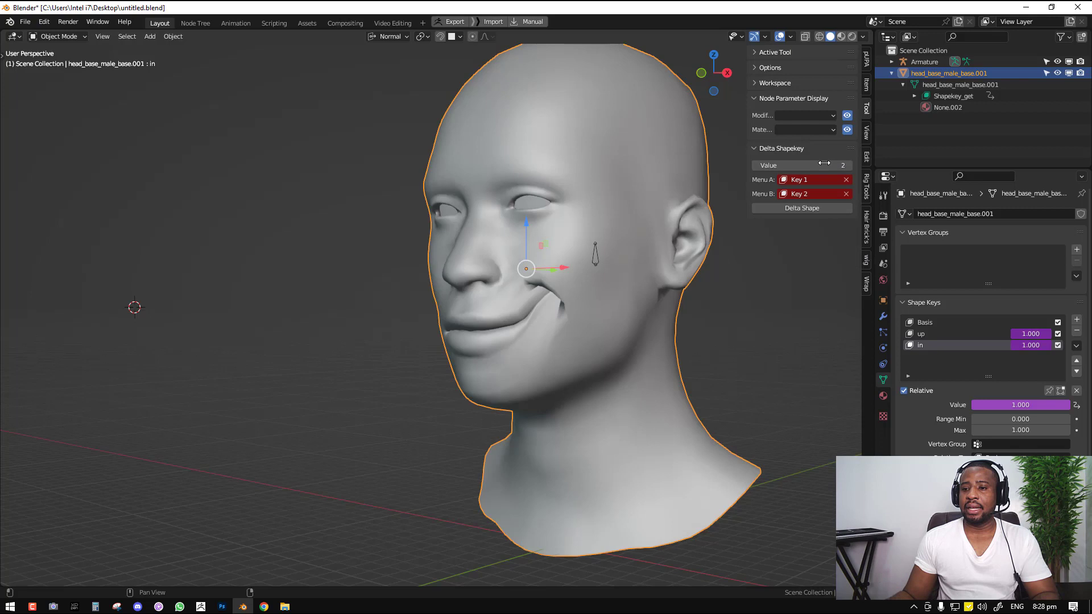
click(845, 194)
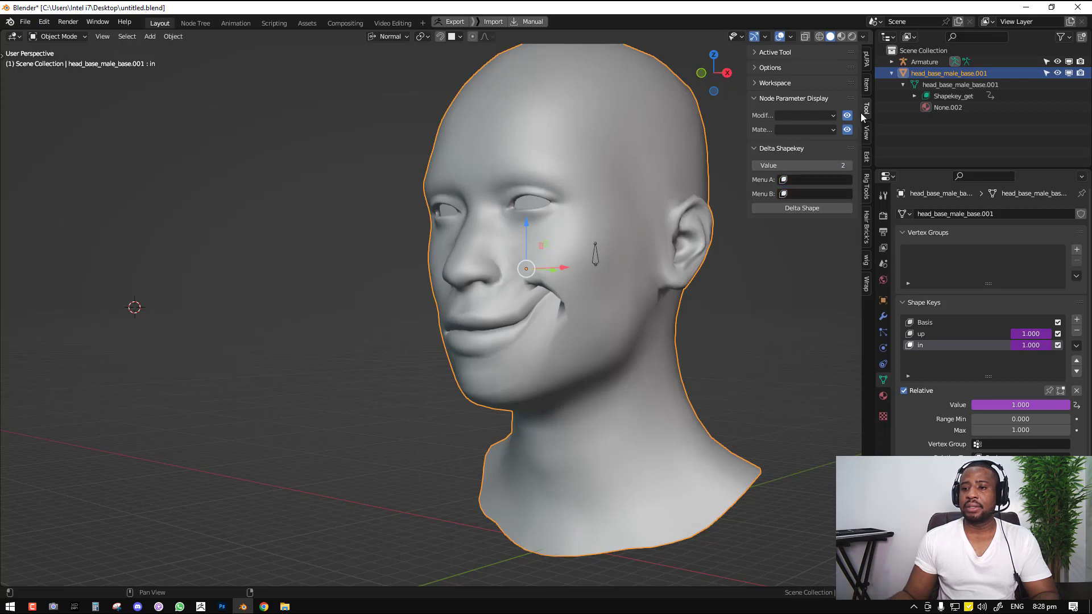
click(811, 180)
click(805, 208)
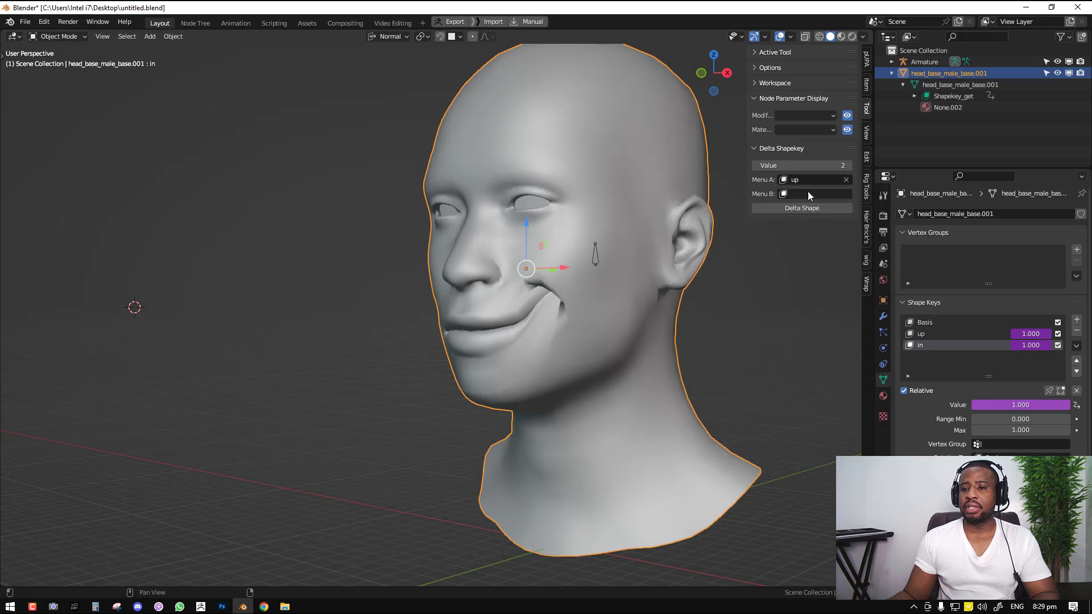
click(849, 165)
drag(850, 165, 849, 165)
click(850, 165)
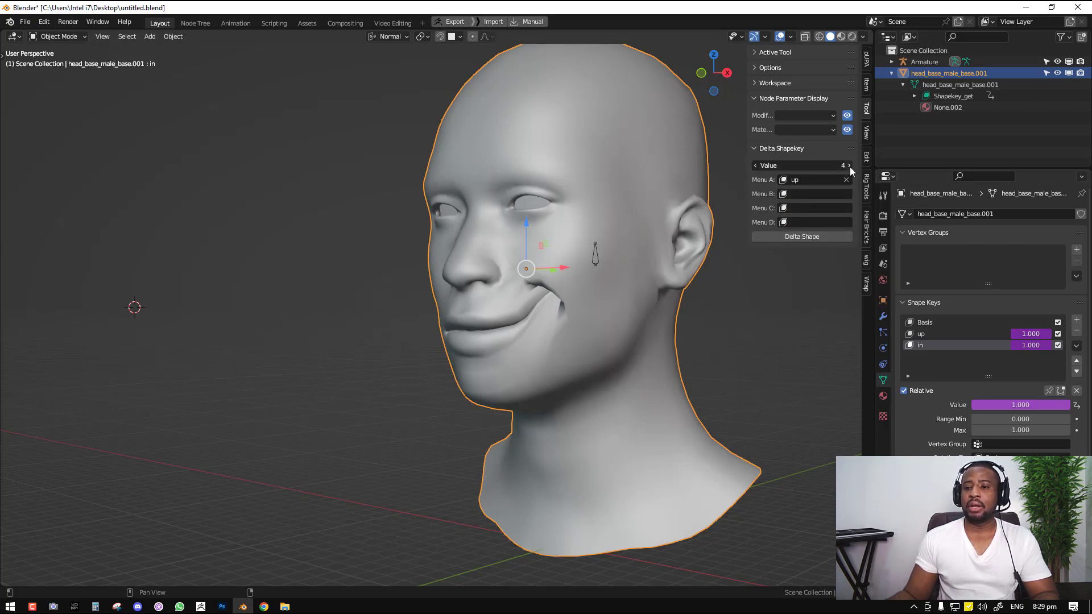
click(850, 166)
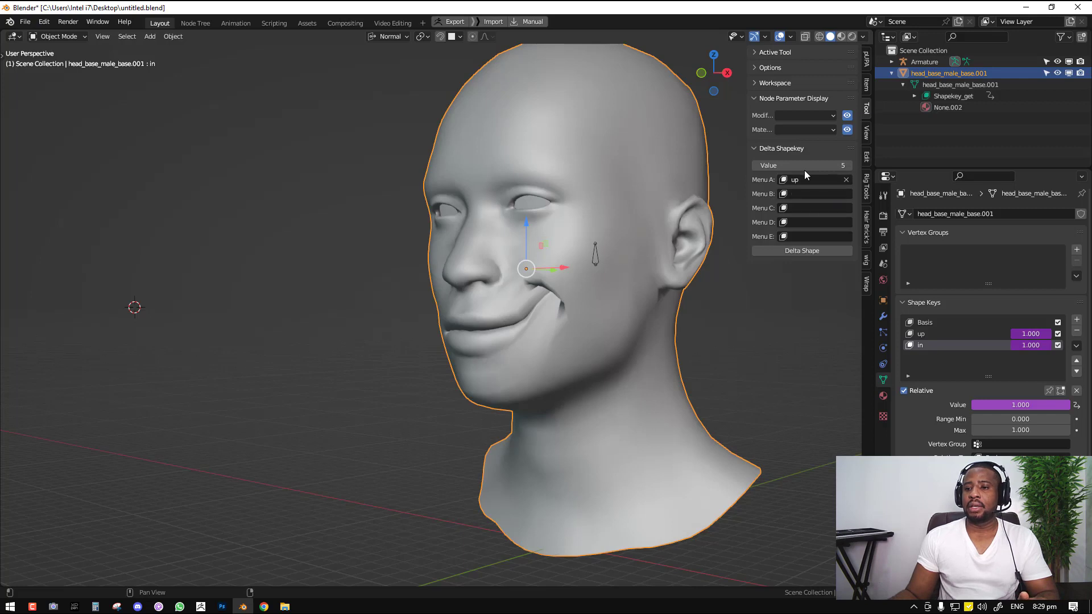
key(Return)
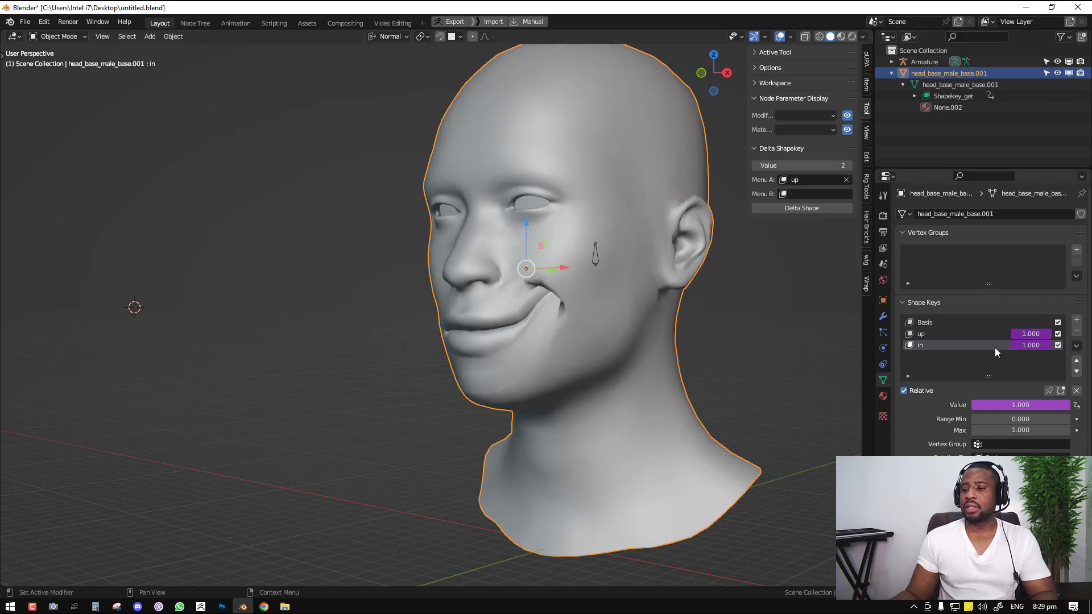
click(812, 196)
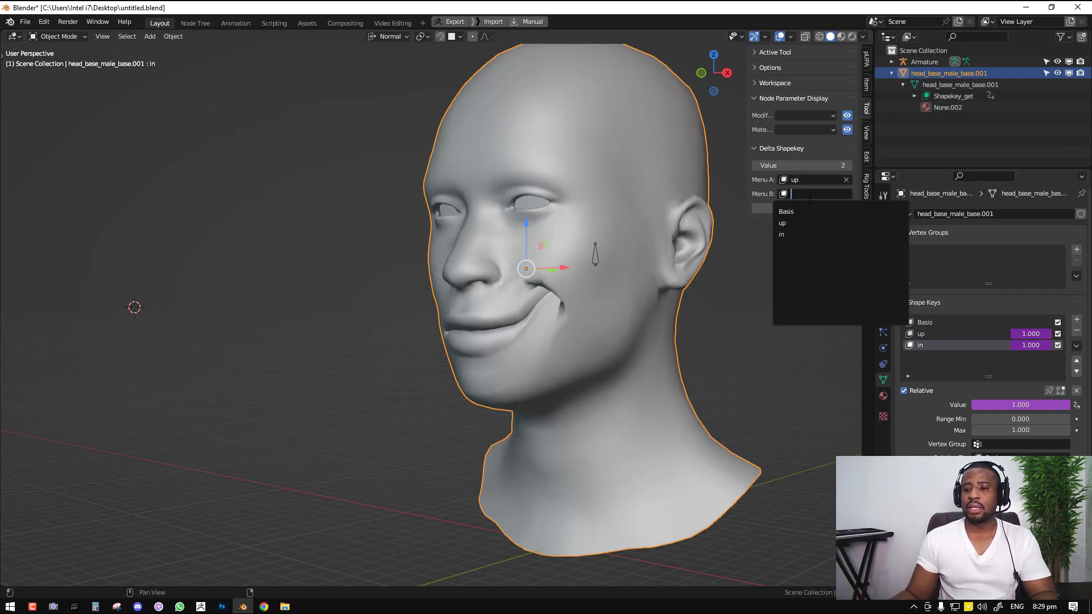
click(798, 234)
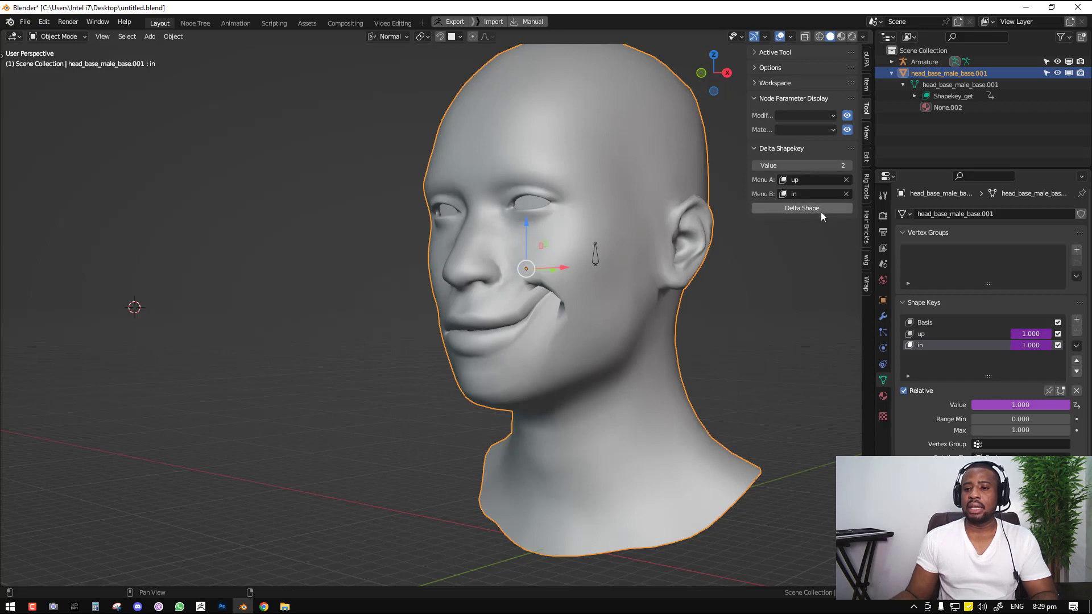
Generate the 'up + in' shape key and enlarge the Grab brush radius.
click(810, 210)
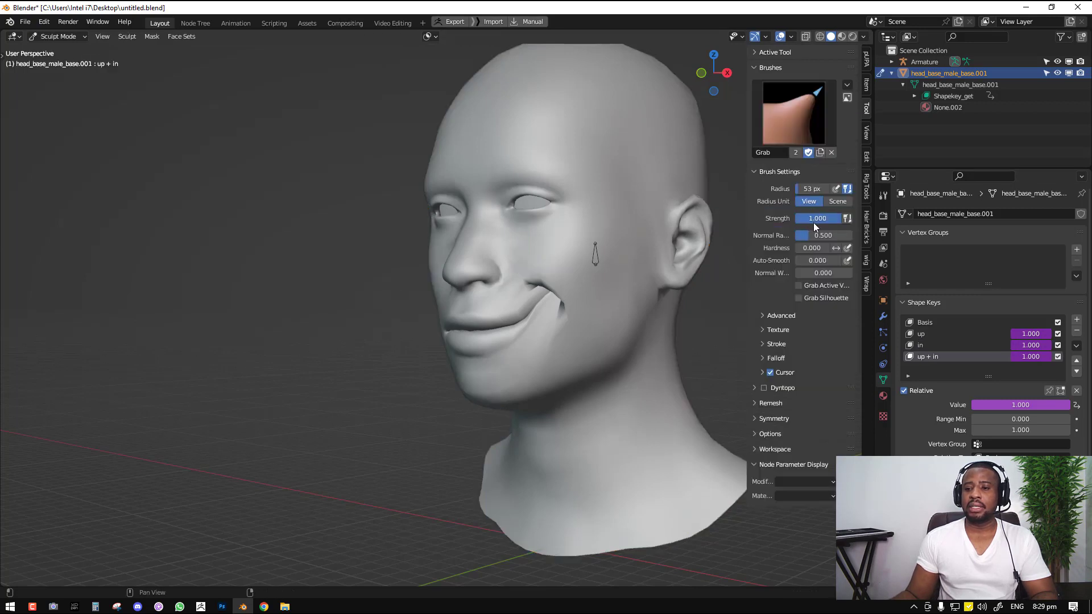
scroll(619, 257, up, 2)
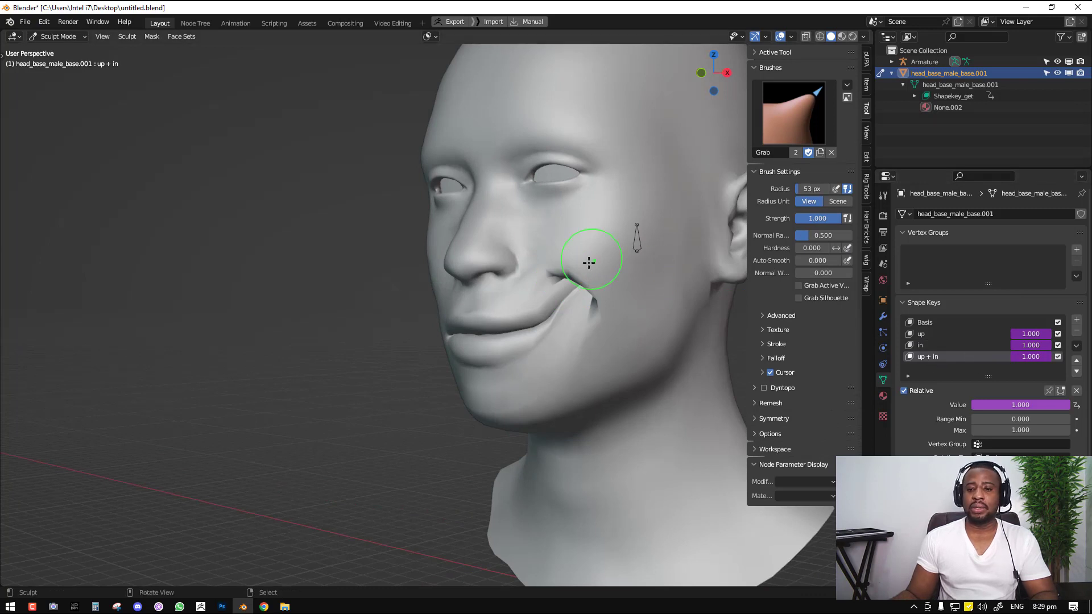
key(f)
click(574, 281)
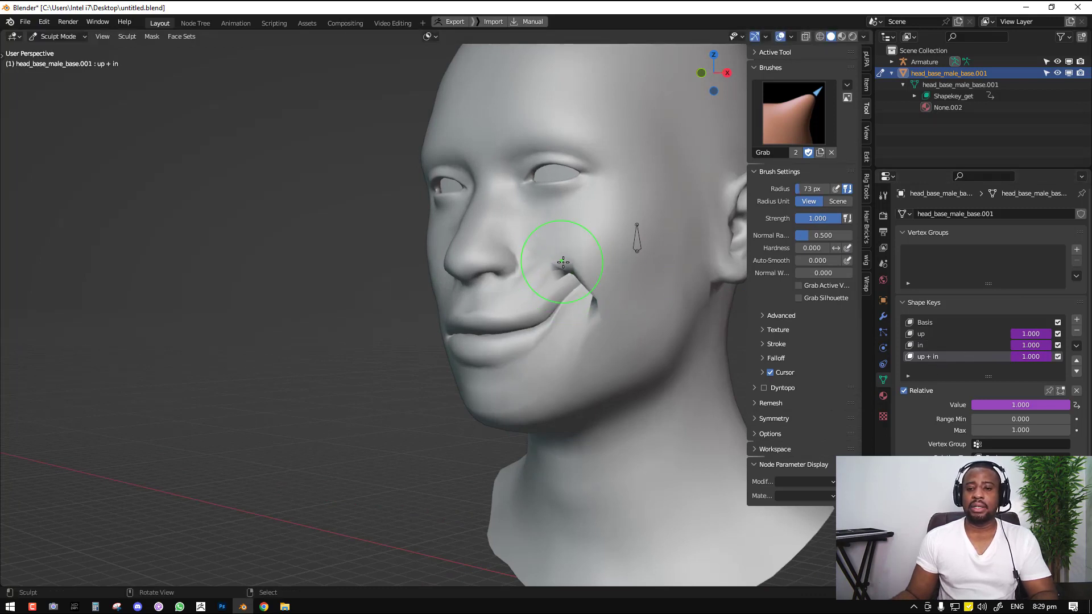
Grab-sculpt the mouth-corner fold up and deeper to smooth the crease, with a 53 px brush.
mouse_move(597, 284)
mouse_down()
mouse_move(602, 275)
mouse_move(570, 268)
mouse_move(580, 287)
mouse_up()
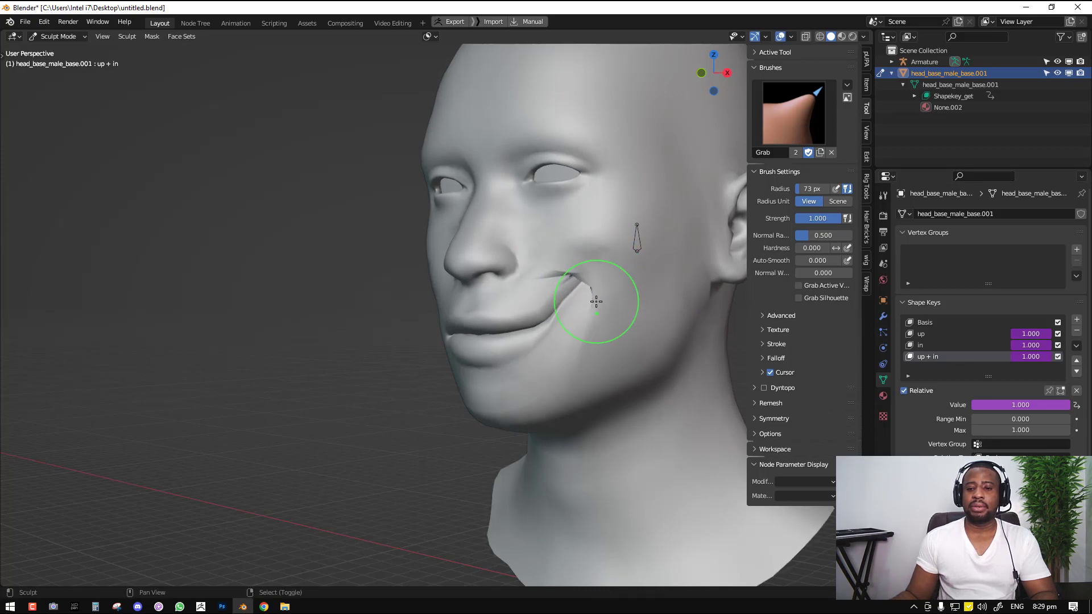
key(bracketleft)
key(bracketleft)
key(bracketleft)
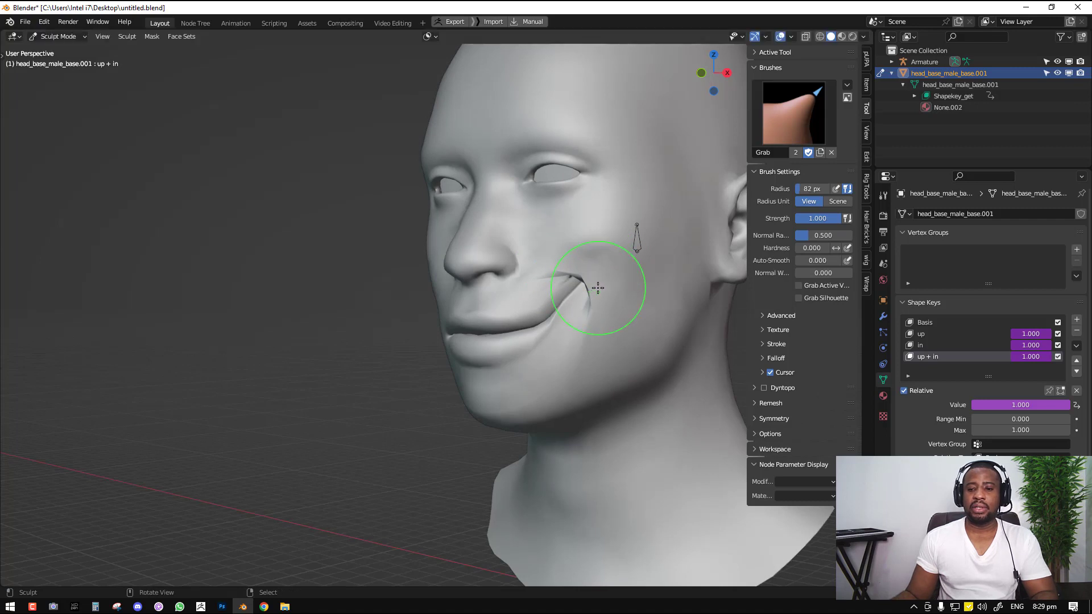
mouse_move(580, 287)
mouse_down()
mouse_move(594, 259)
mouse_move(593, 272)
mouse_move(573, 275)
mouse_move(594, 292)
mouse_up()
middle_drag(595, 292, 657, 281)
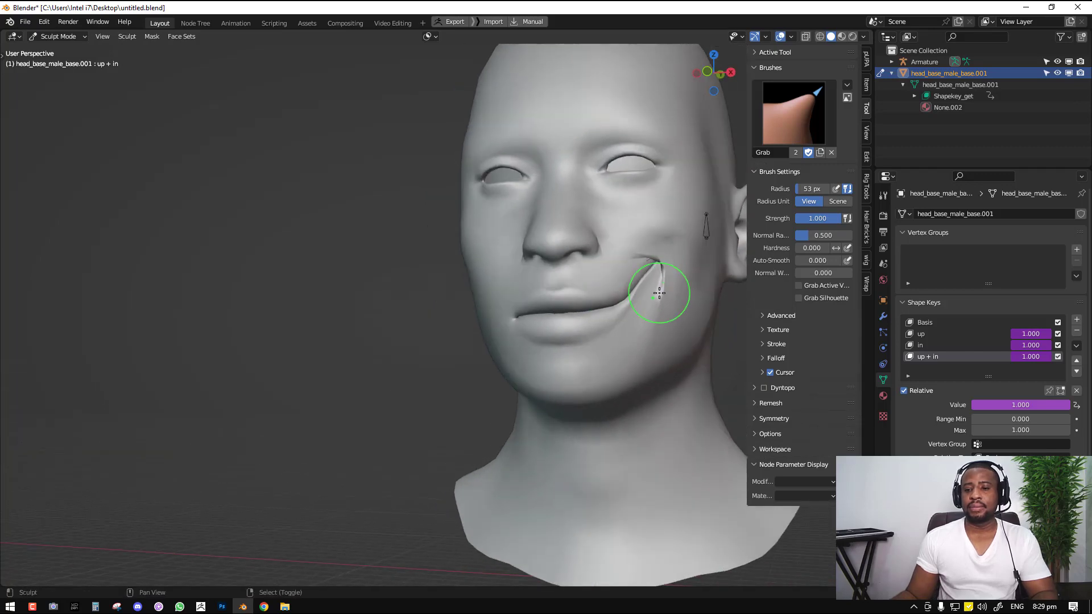
key(ctrl+Tab)
Back in Object Mode, select the rig's mouth bone and move it partway in Pose Mode.
click(520, 290)
key(Tab)
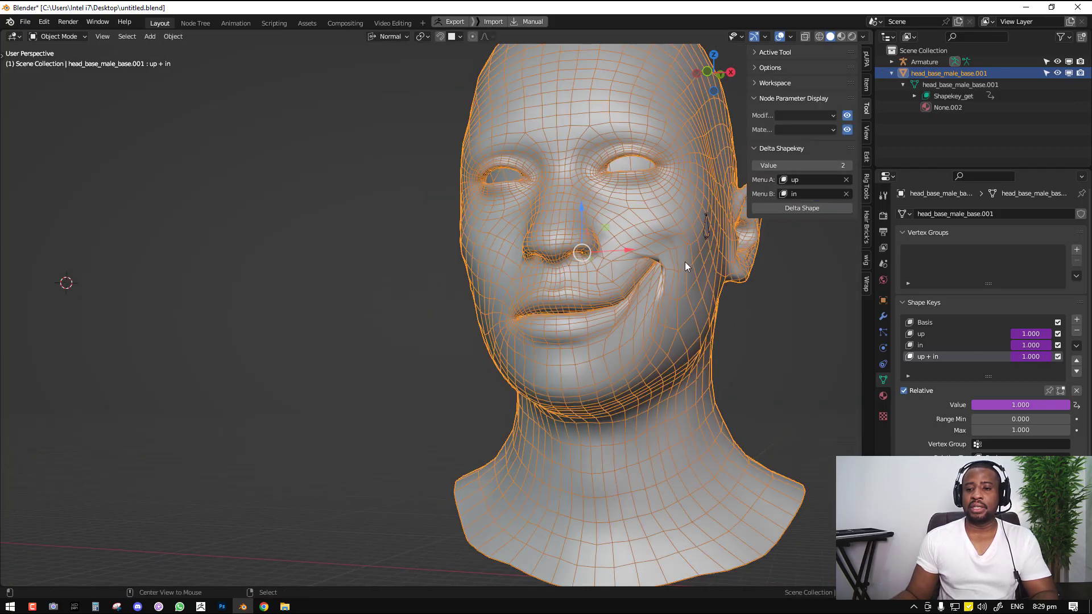
key(Tab)
middle_drag(685, 262, 635, 269)
click(657, 248)
key(ctrl+Tab)
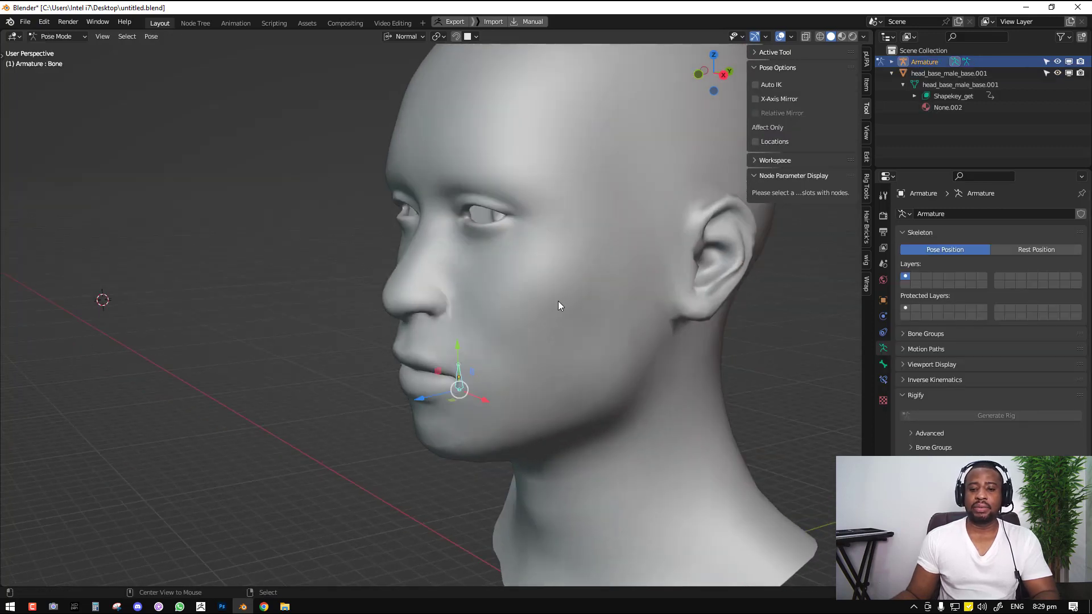
key(g)
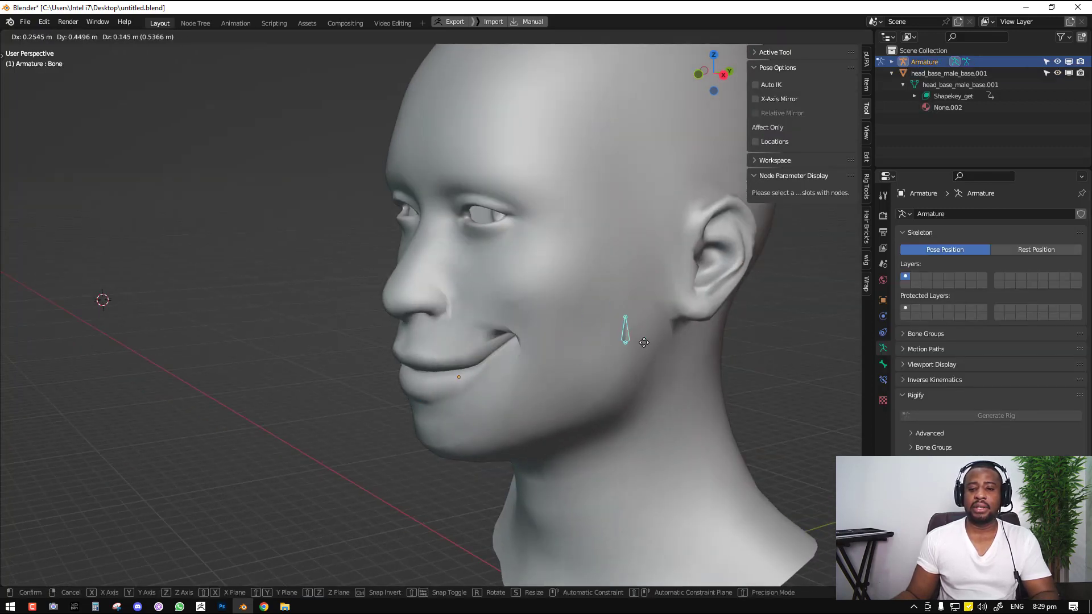
click(622, 354)
Select the head mesh to confirm up and the driven 'up + in' key both read 0.420.
key(ctrl+Tab)
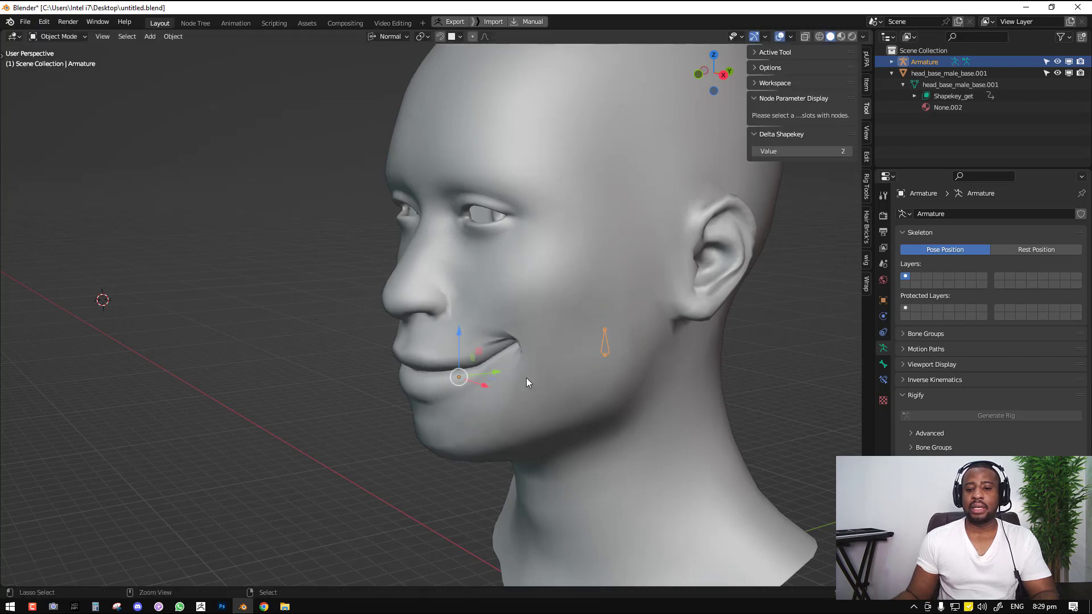
click(526, 378)
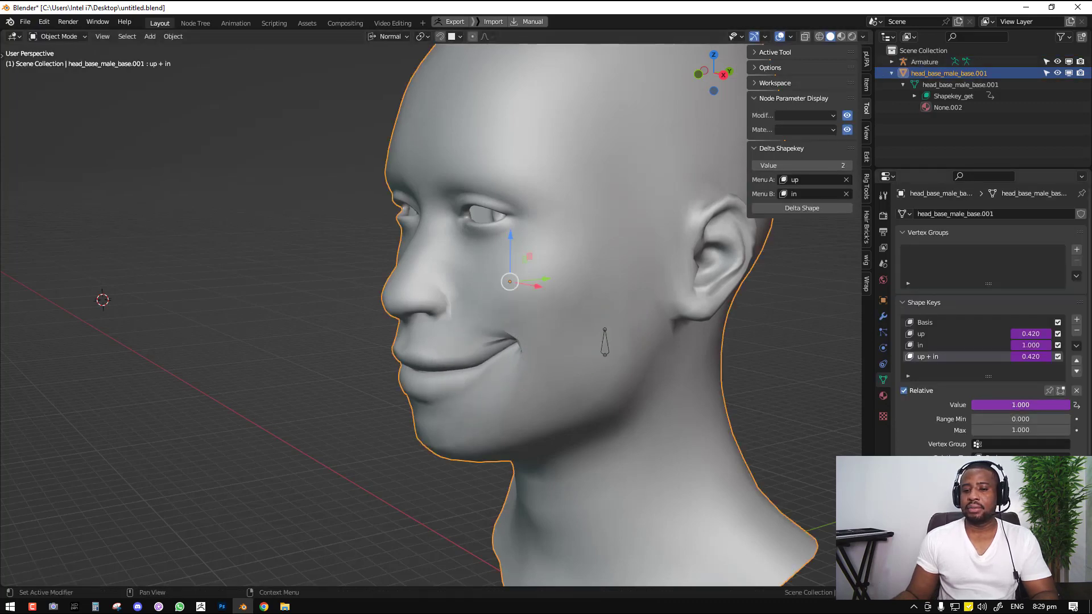
click(1045, 407)
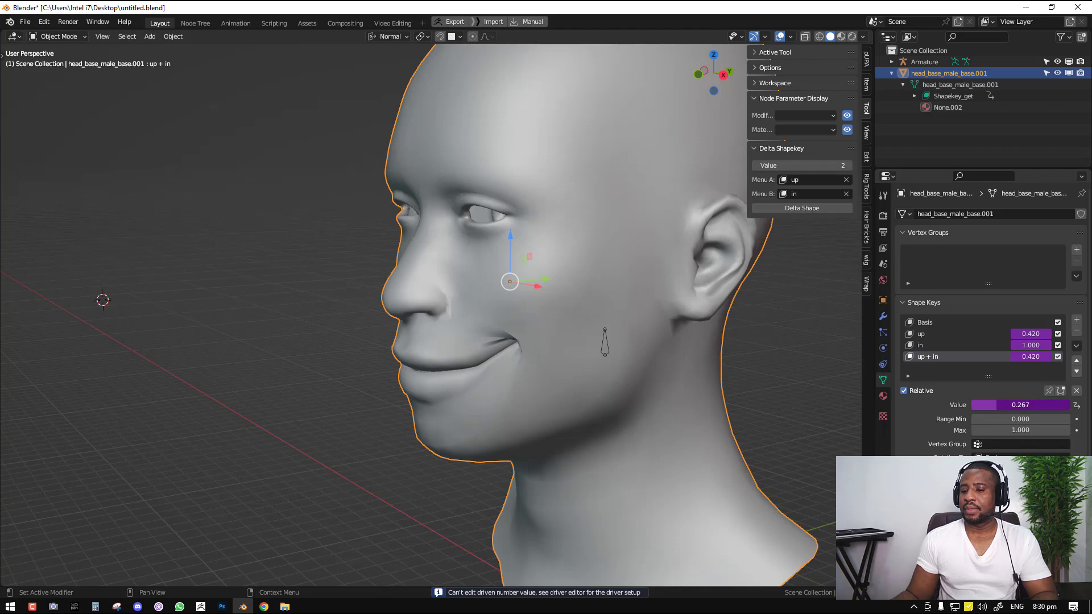